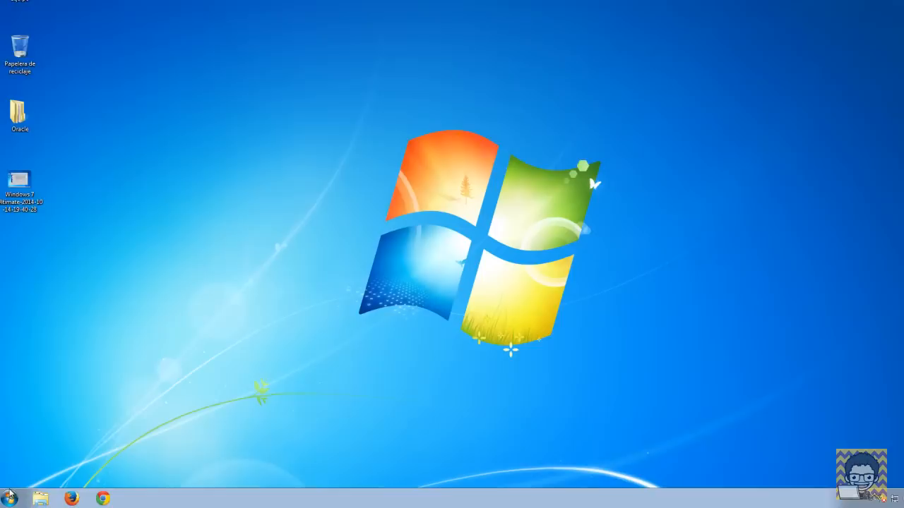
Step: Browse to the Oracle configuration tools and inspect Database Configuration Assistant's options, then back out
left_click(8, 499)
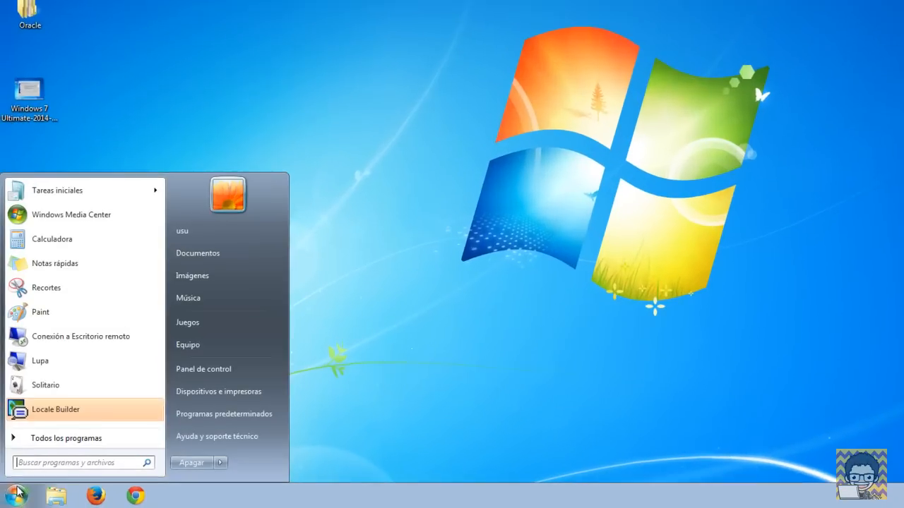
left_click(25, 443)
left_click(49, 388)
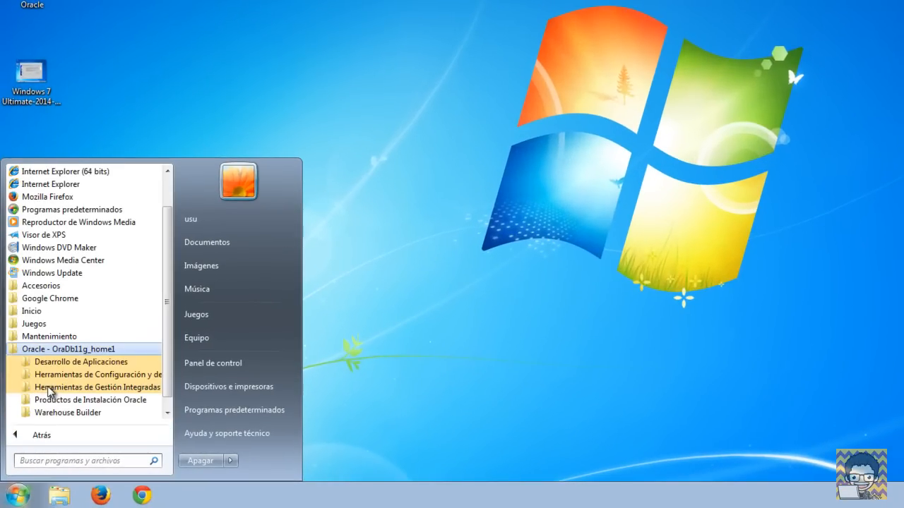
left_click(55, 376)
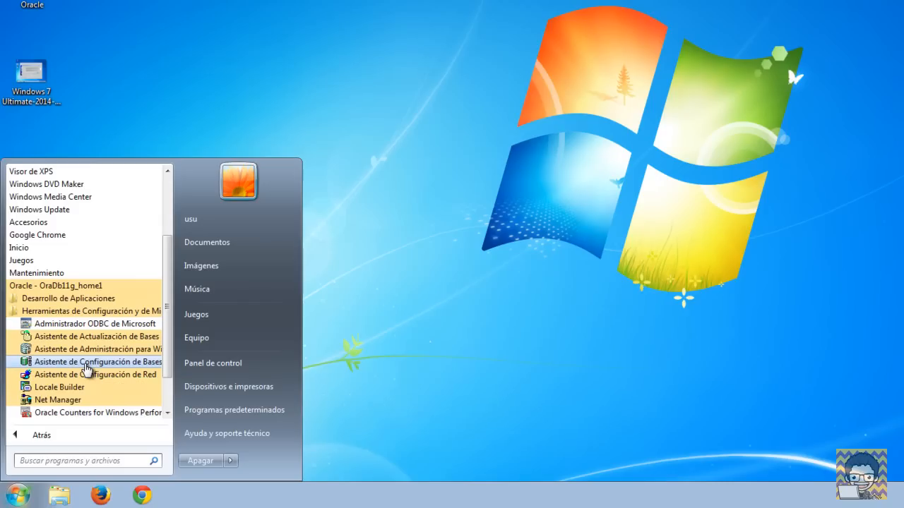
right_click(85, 366)
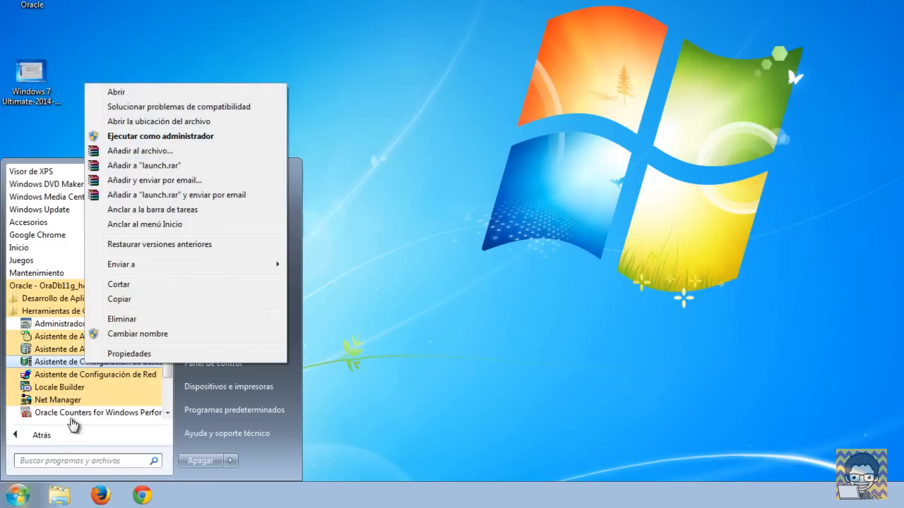
left_click(54, 436)
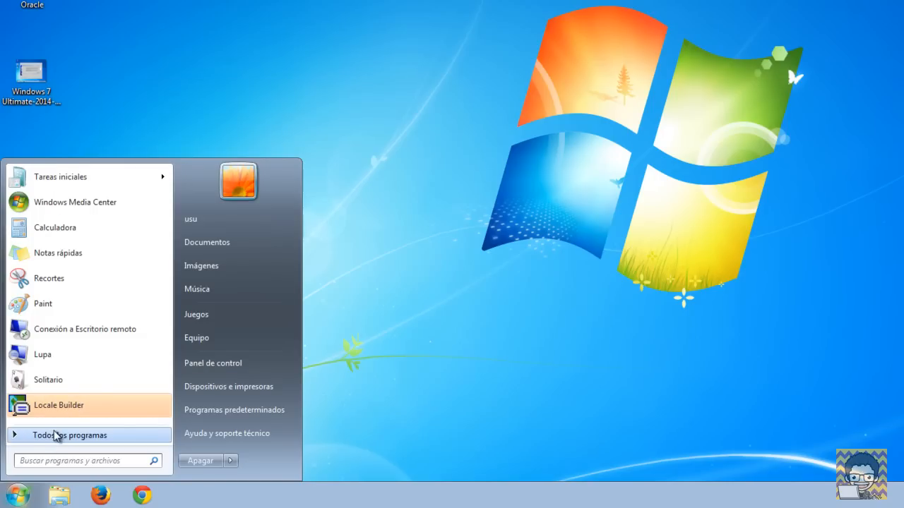
Step: Run Símbolo del sistema from Accesorios as administrator and approve the UAC prompt
left_click(57, 436)
left_click(42, 288)
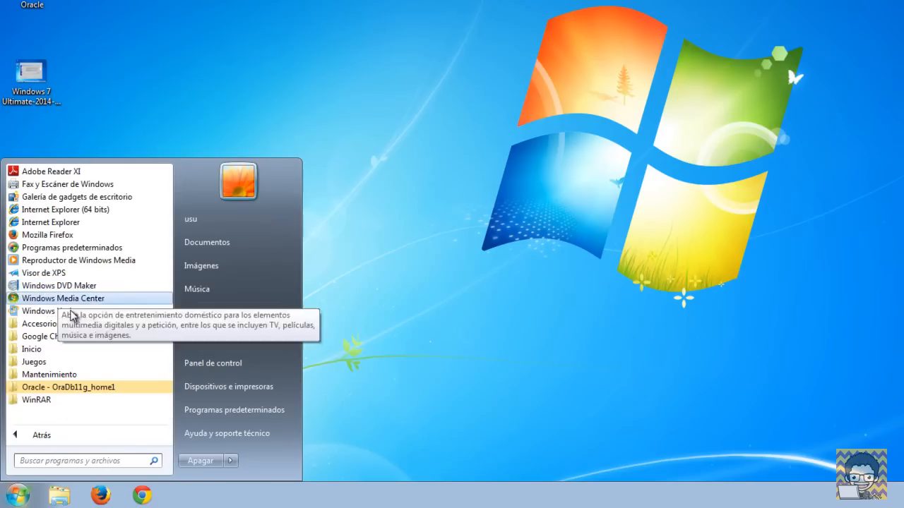
left_click(67, 324)
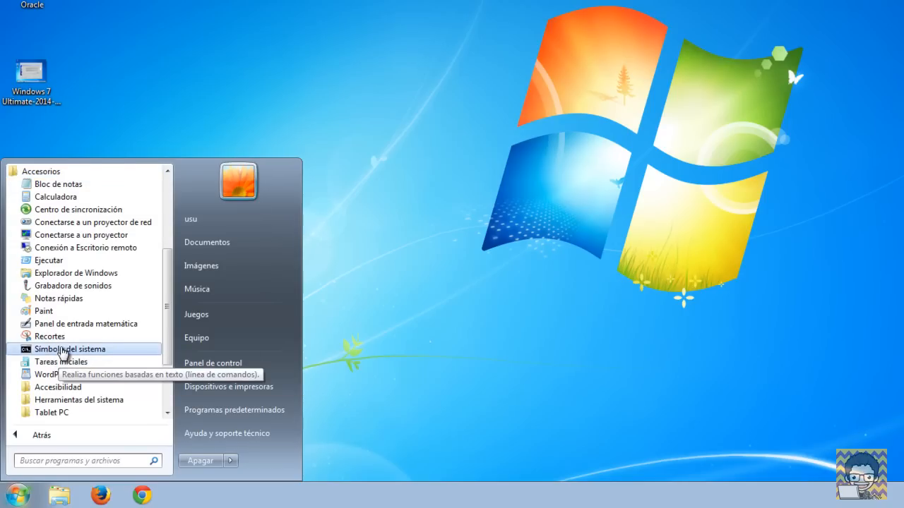
right_click(62, 351)
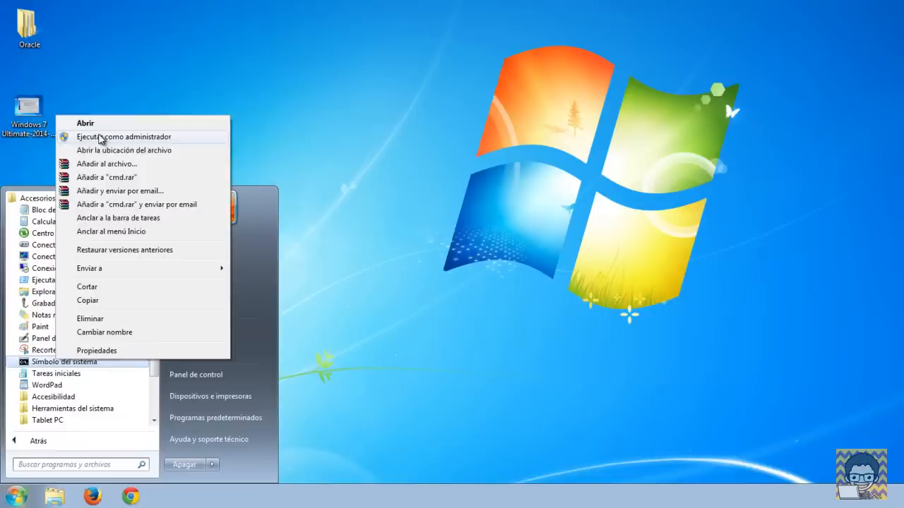
left_click(101, 137)
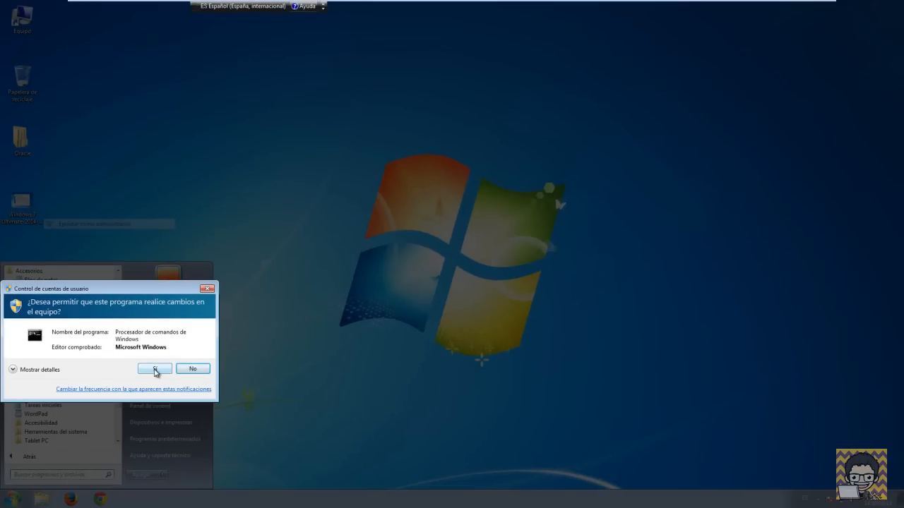
left_click(155, 369)
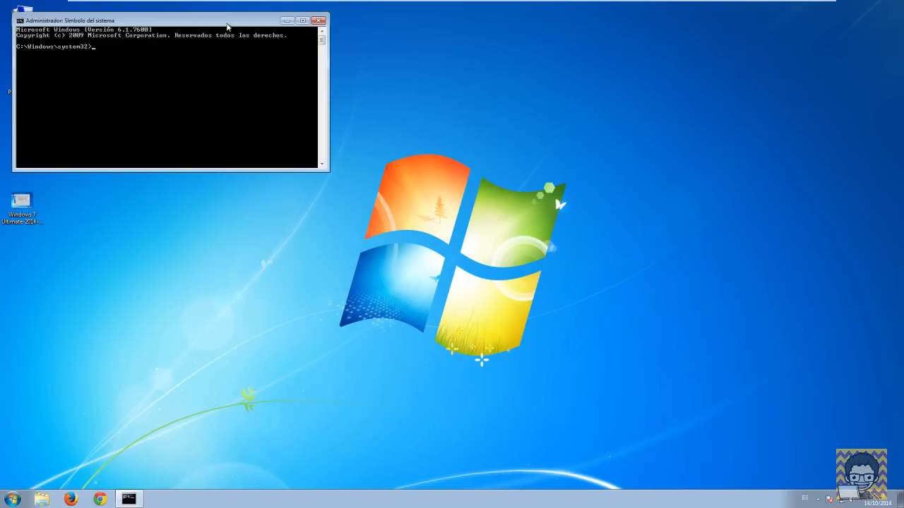
Step: Run netca in the centred administrator console and reposition the Net Configuration Assistant window
left_click_drag(227, 26, 493, 150)
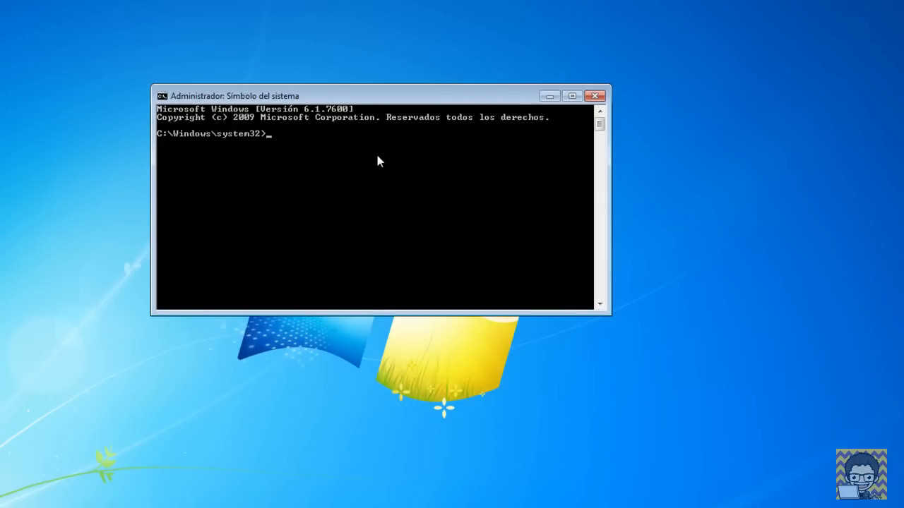
type("netca")
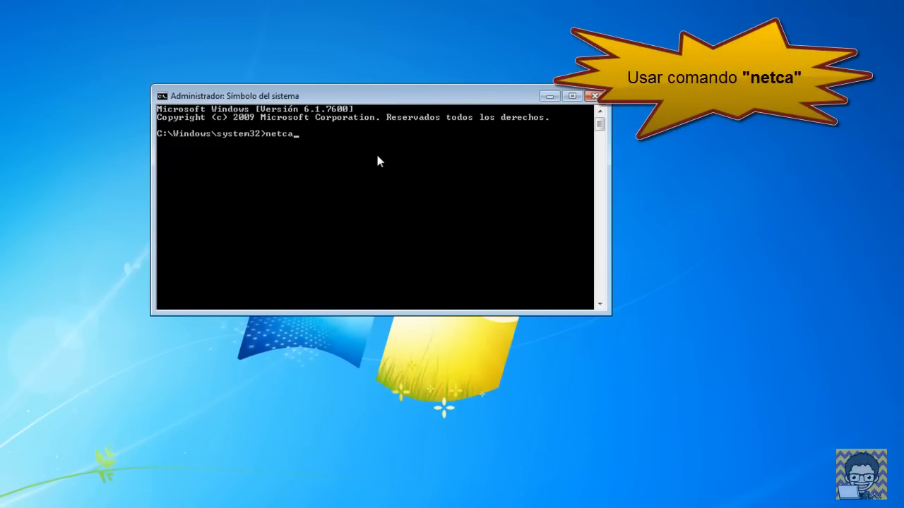
key("Return")
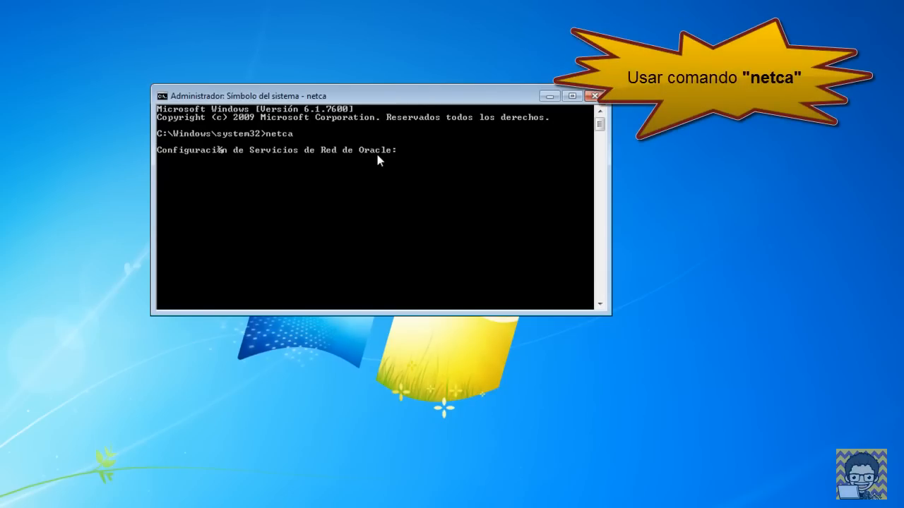
left_click_drag(383, 128, 326, 63)
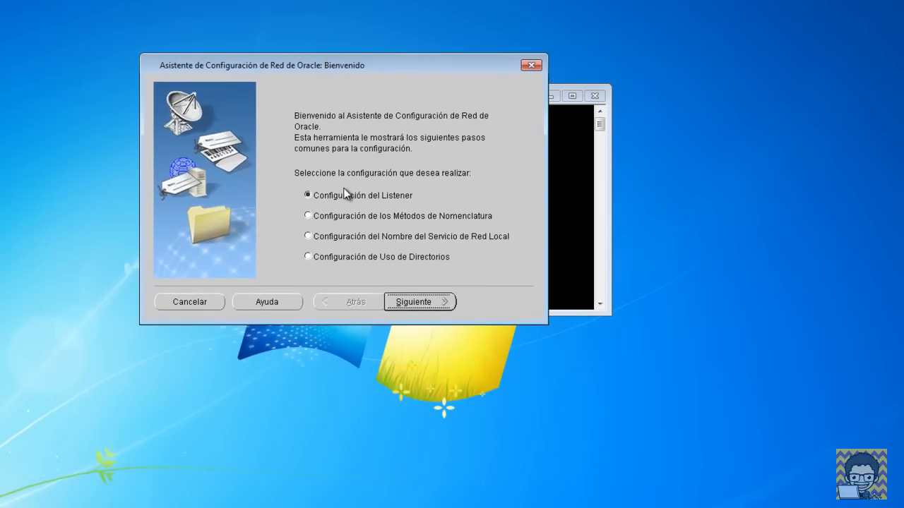
Step: Add a new listener keeping the name LISTENER and TCP as its only protocol
left_click(419, 302)
left_click(419, 302)
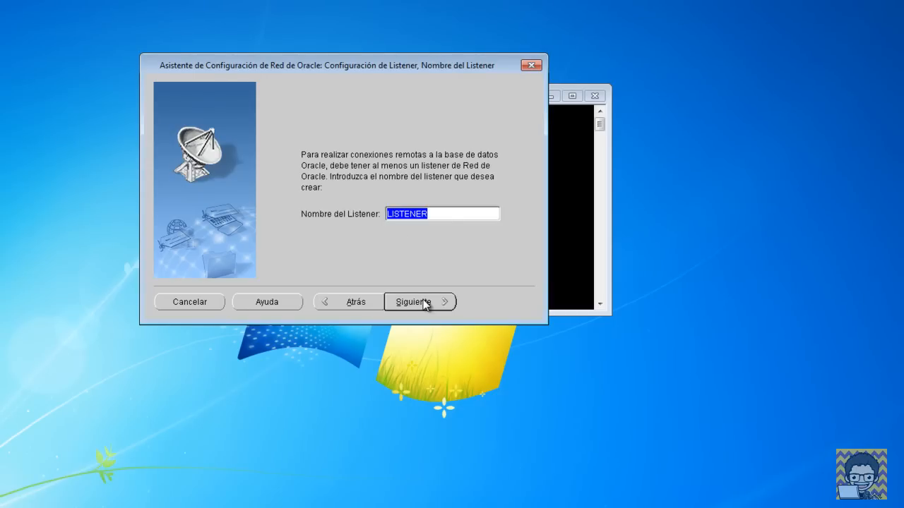
left_click(444, 216)
left_click_drag(444, 216, 392, 212)
left_click(456, 214)
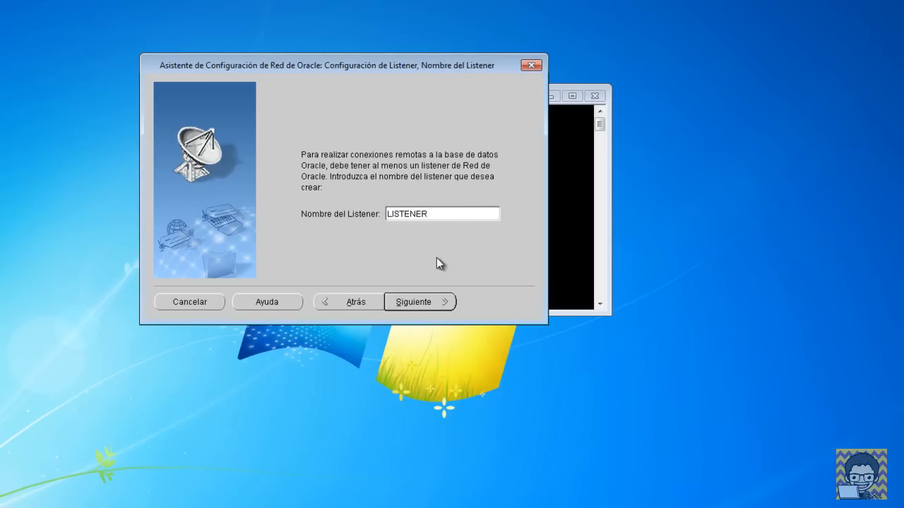
left_click(432, 301)
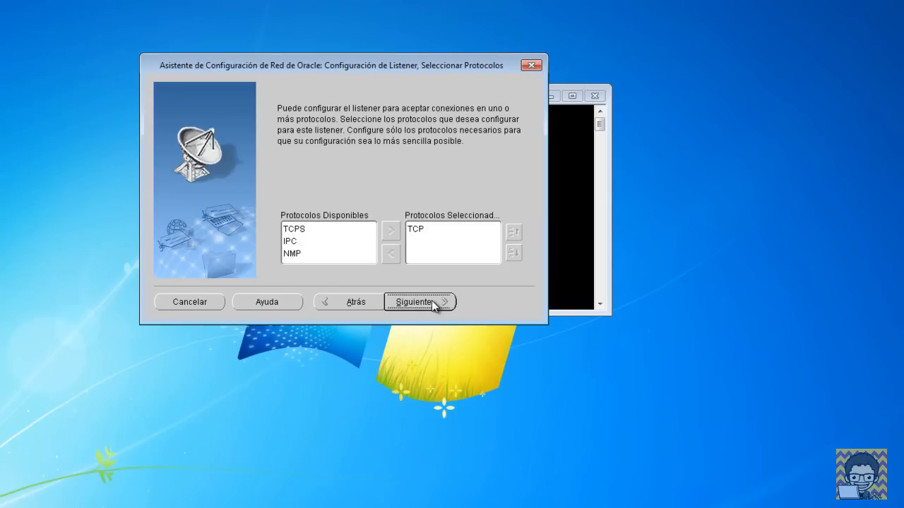
left_click(425, 233)
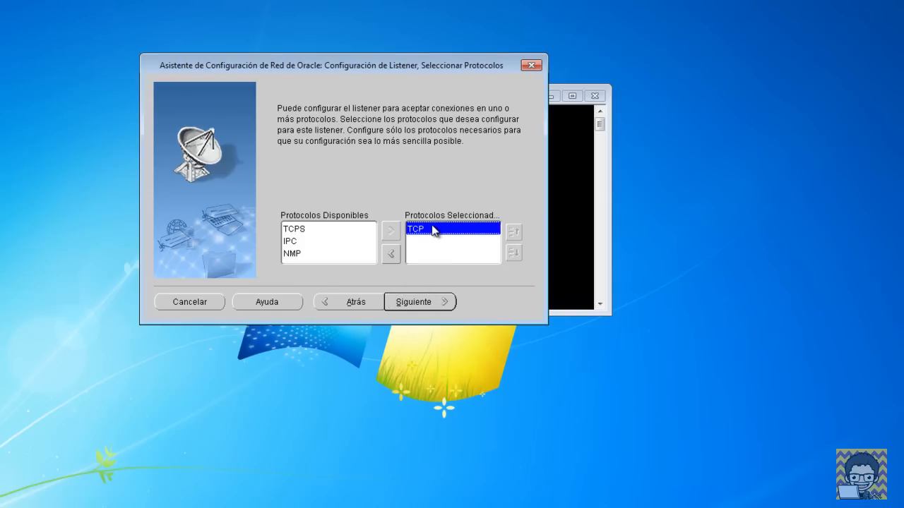
left_click(431, 303)
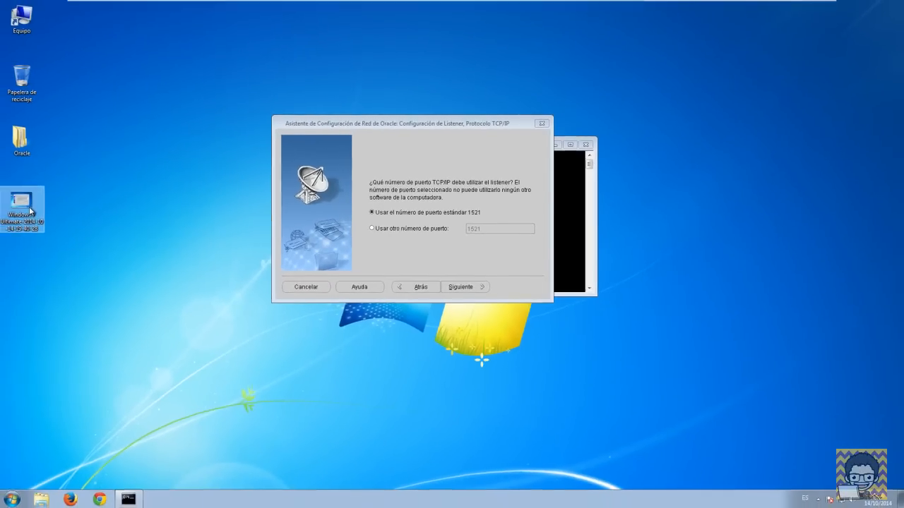
right_click(31, 211)
Step: Review the Enterprise Manager error screenshot in Paint, then choose a non-standard listener port
left_click(56, 233)
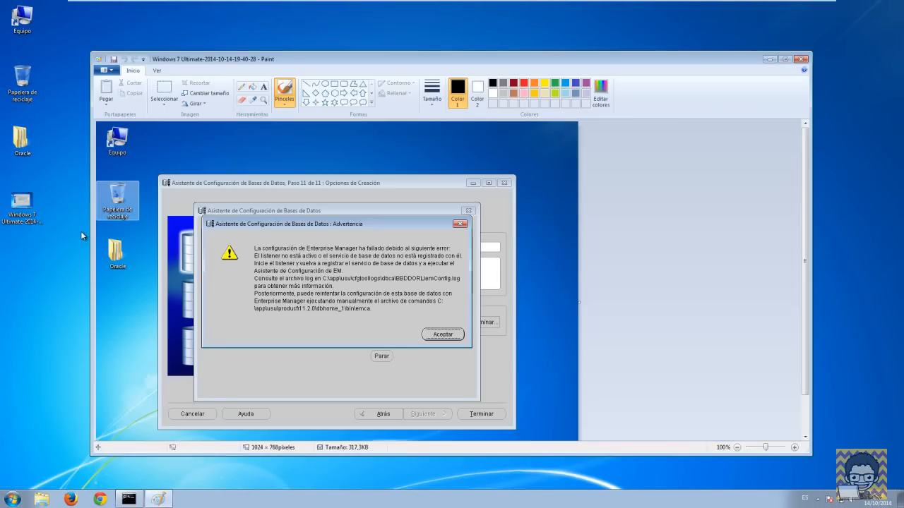
left_click(784, 60)
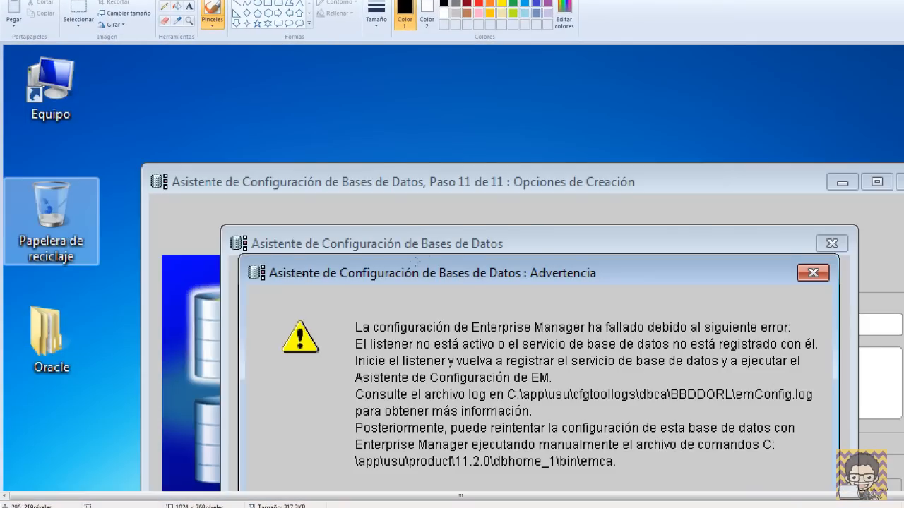
scroll(417, 260, "down", 3)
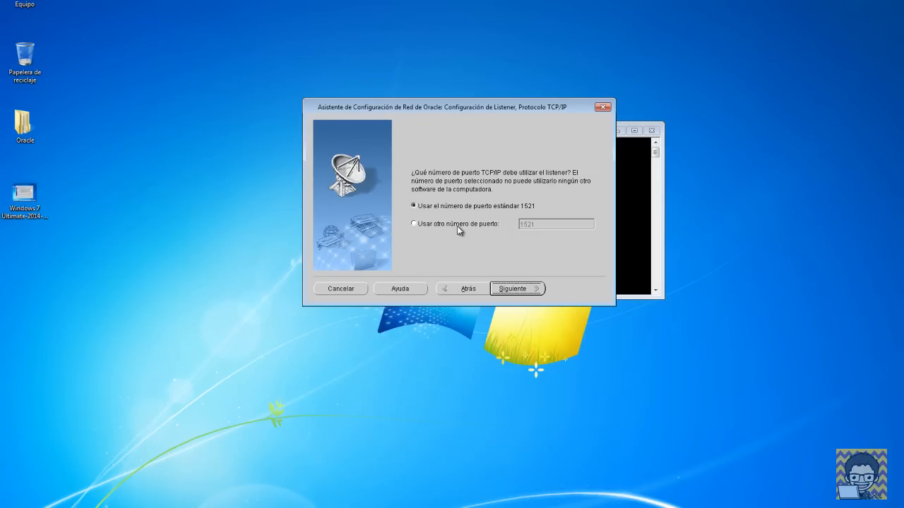
left_click(459, 227)
left_click(487, 277)
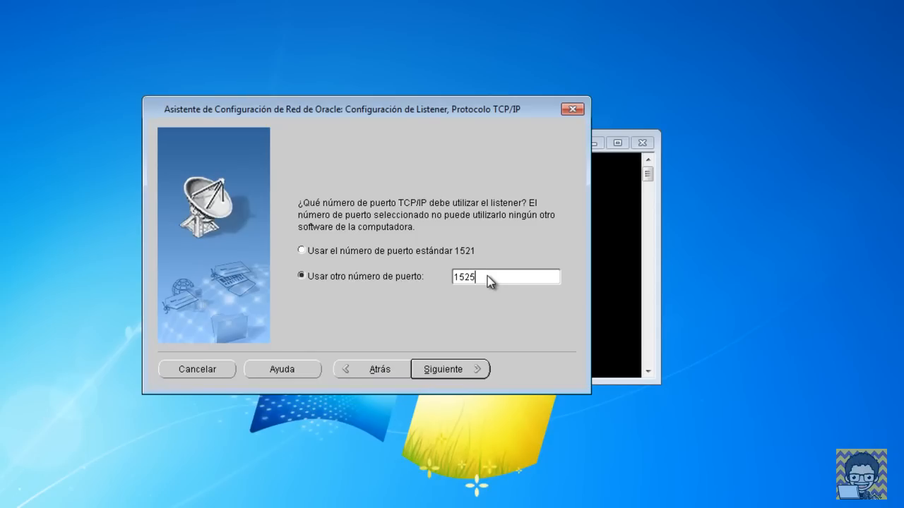
Step: Use port 1525, allow Java through the firewall, and configure no additional listeners
left_click(478, 370)
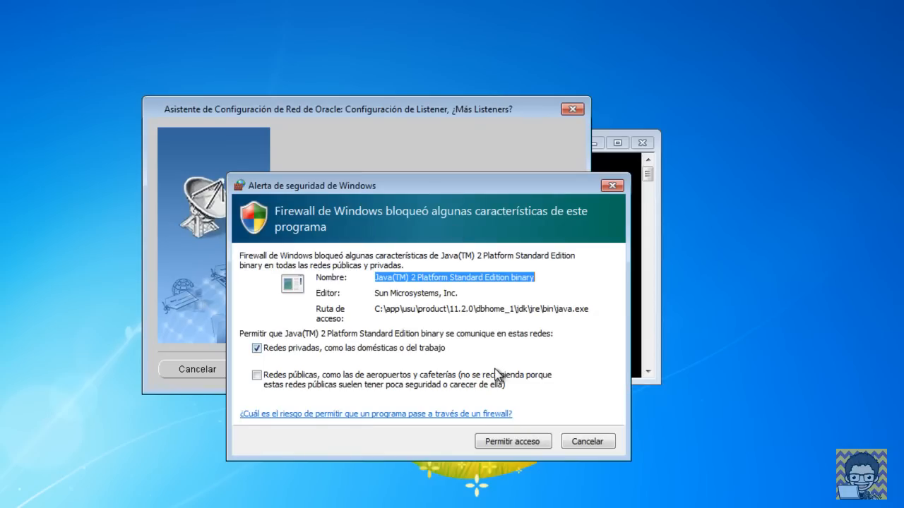
left_click(537, 442)
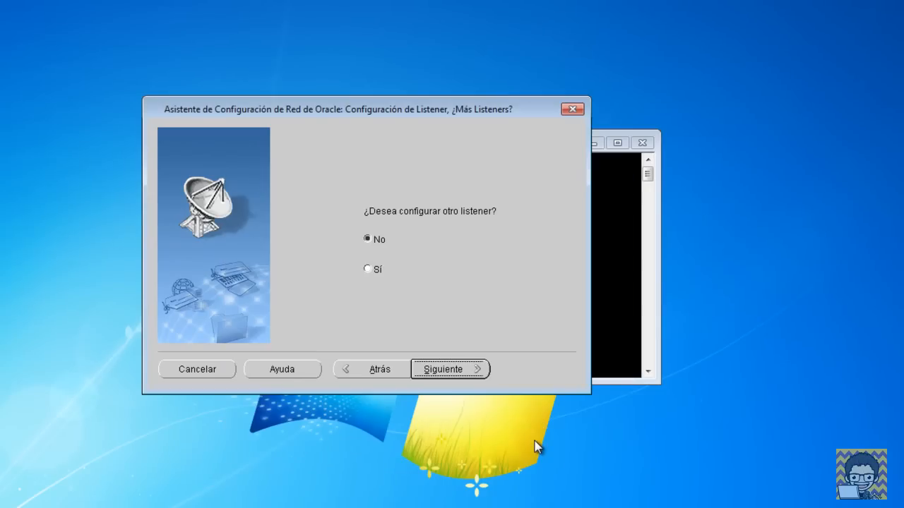
left_click(472, 373)
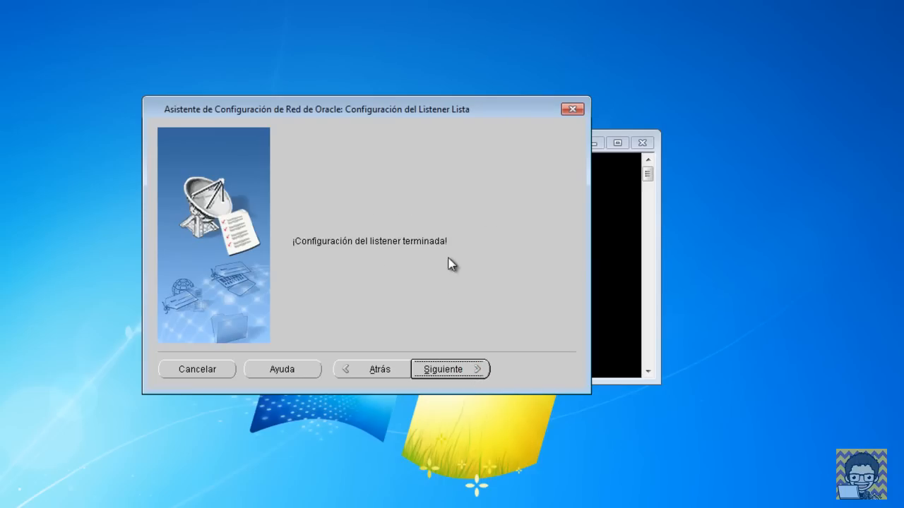
left_click(470, 371)
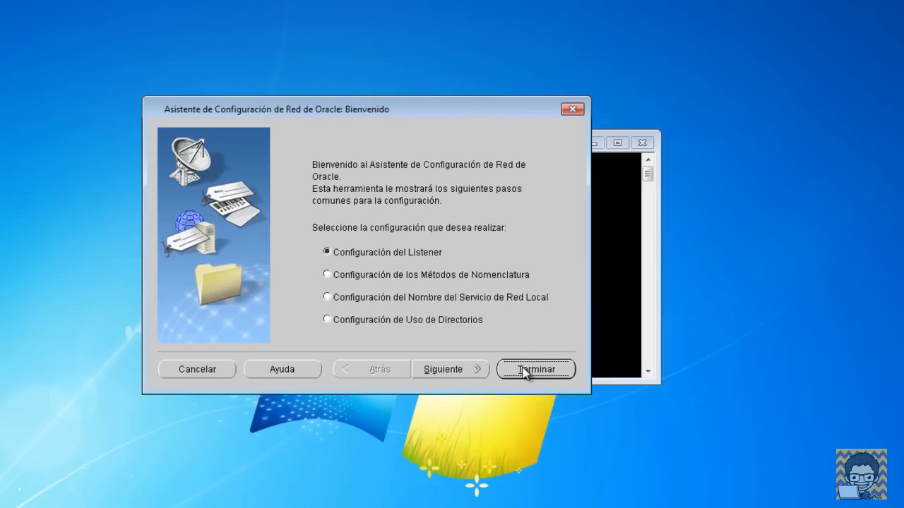
Step: Close netca and start dbca from the administrator Command Prompt
left_click(525, 370)
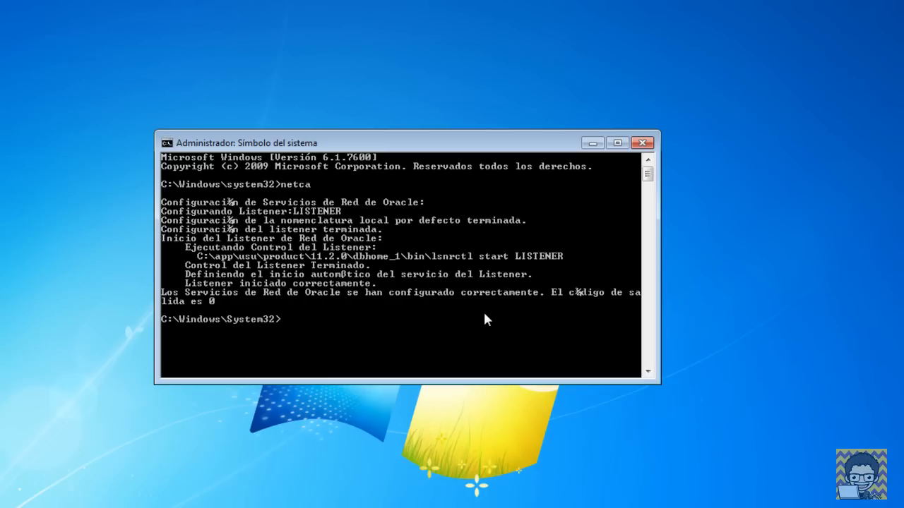
type("dbca")
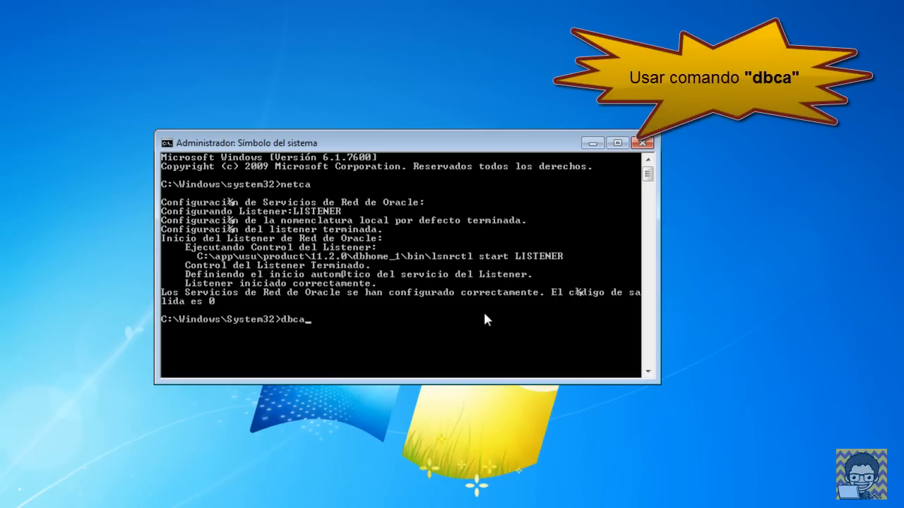
key("Return")
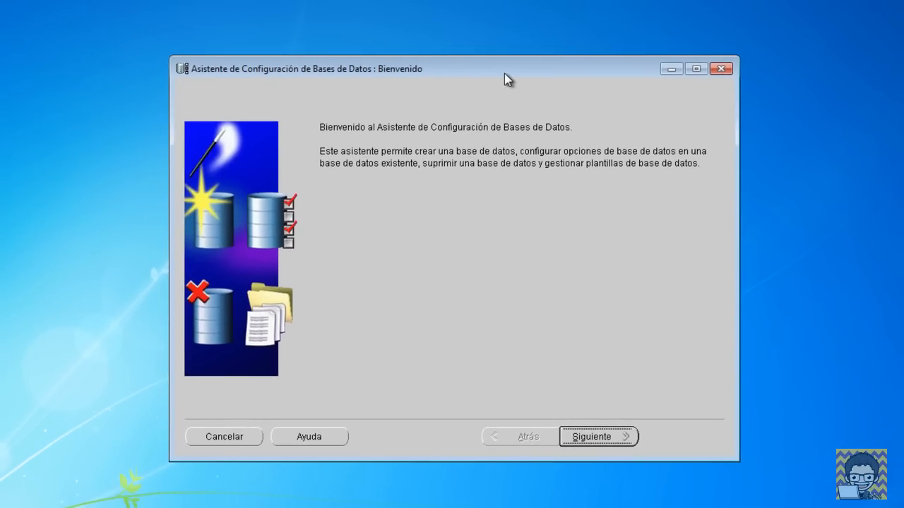
Step: Choose Crear Base de Datos with the Personalizar Base de Datos template after comparing templates
left_click(612, 438)
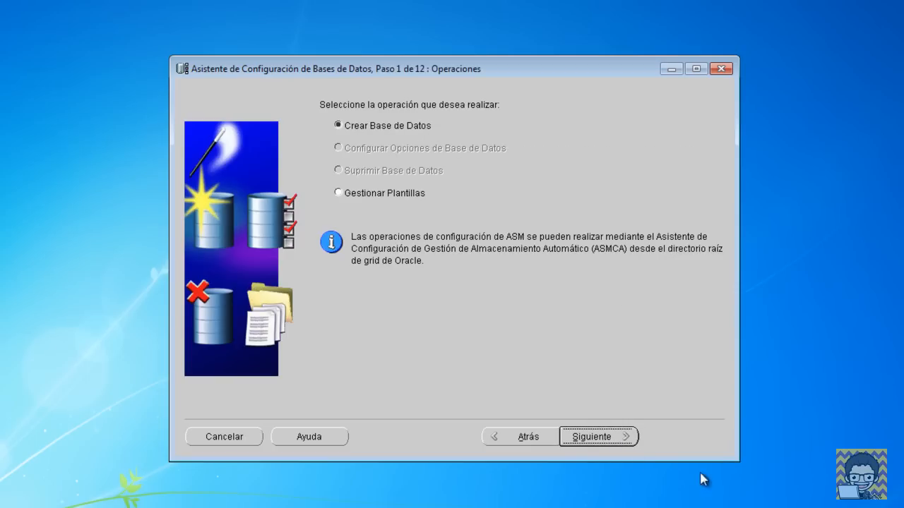
left_click(623, 436)
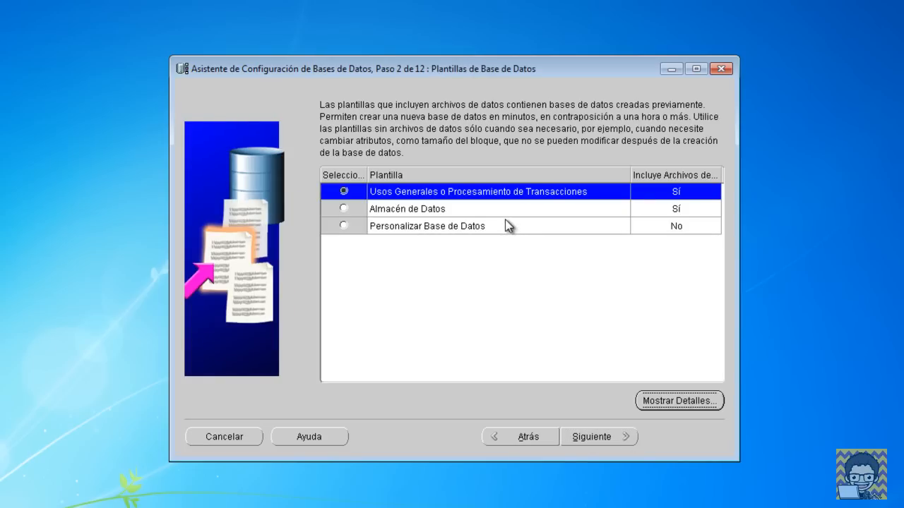
left_click(433, 230)
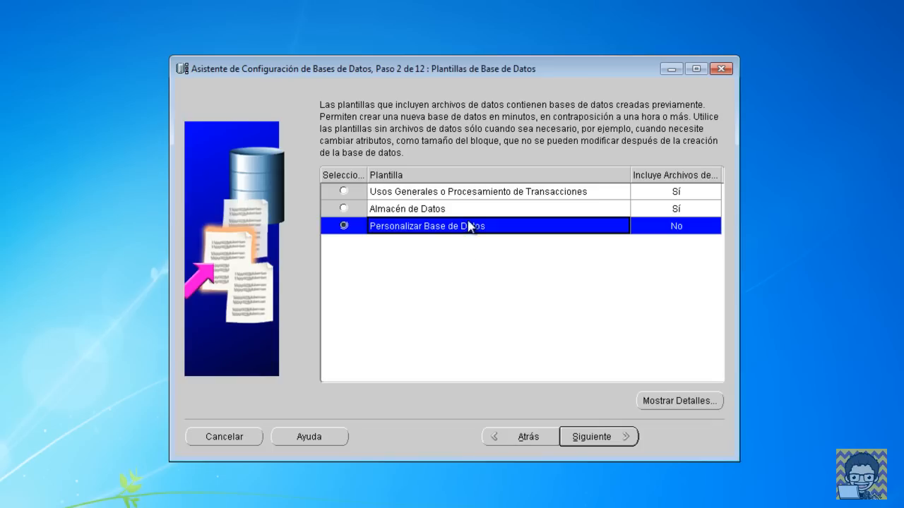
left_click(468, 197)
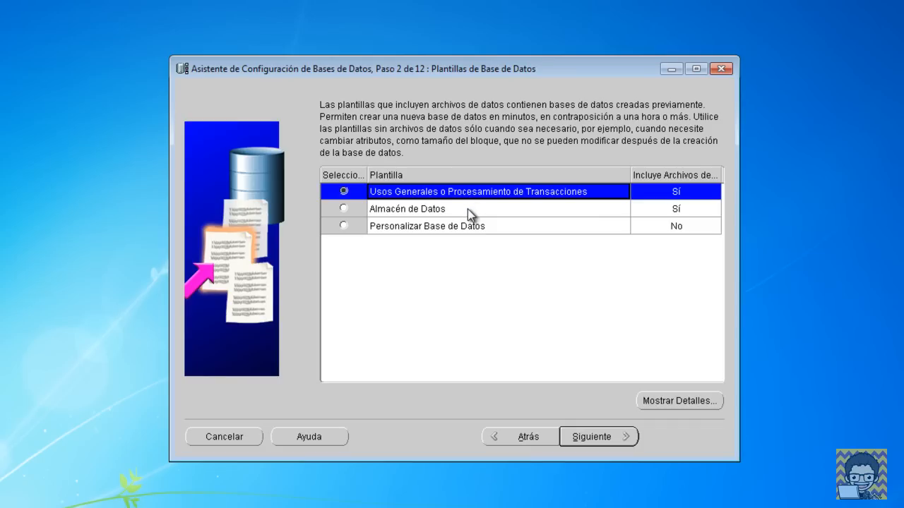
left_click(467, 209)
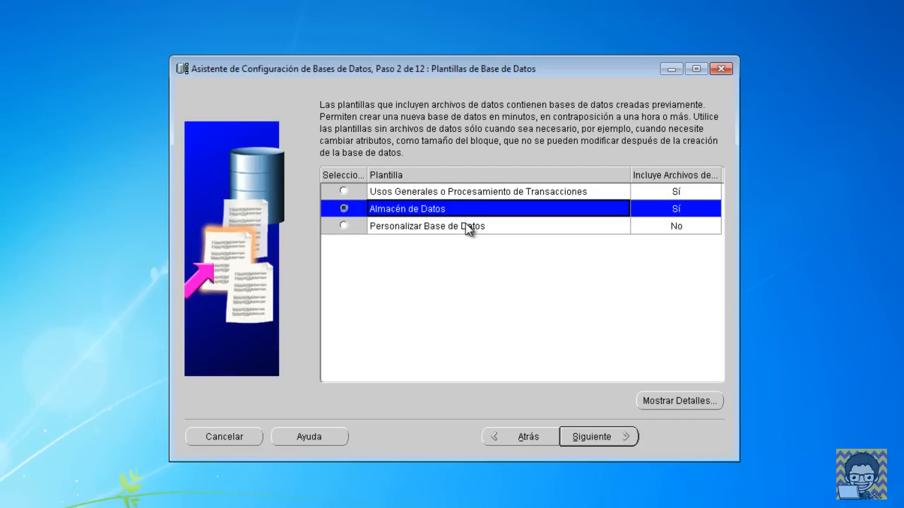
left_click(465, 225)
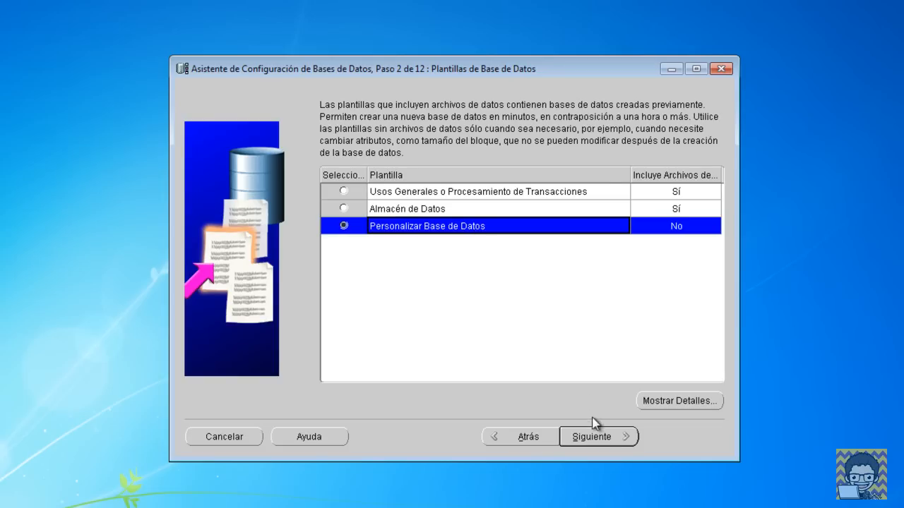
left_click(600, 437)
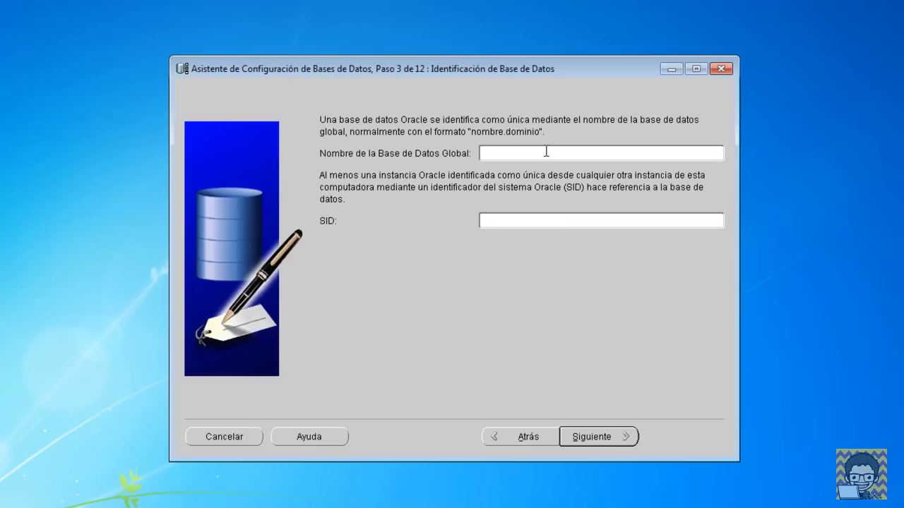
Step: Enter BBDDORL as the global database name, which also fills the SID
type("BBDDORL")
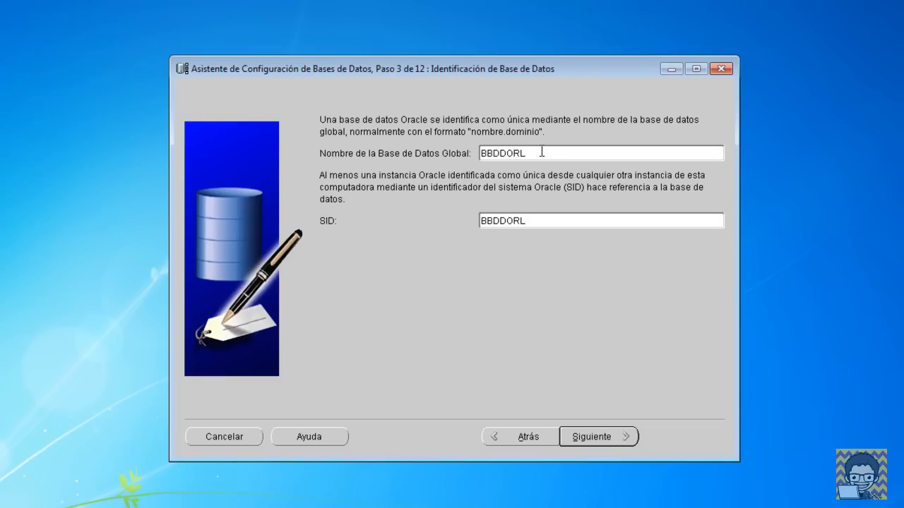
left_click_drag(530, 152, 477, 152)
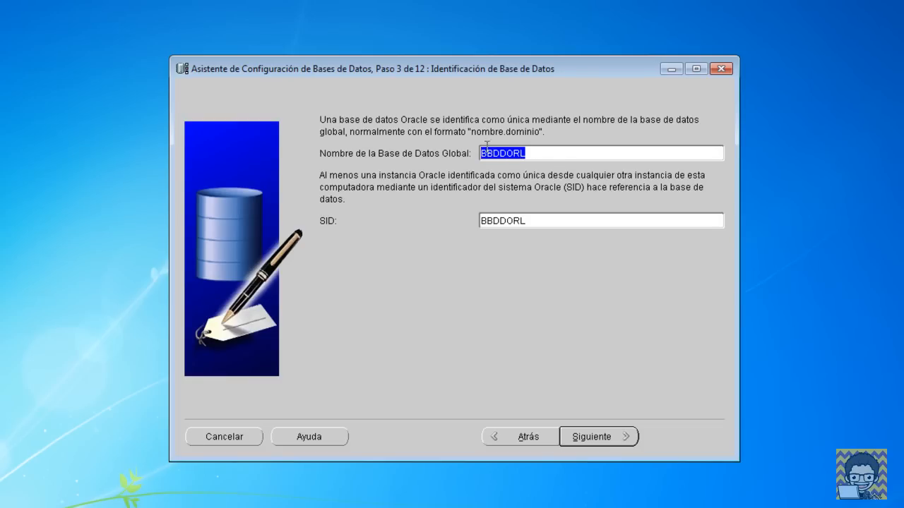
left_click(550, 154)
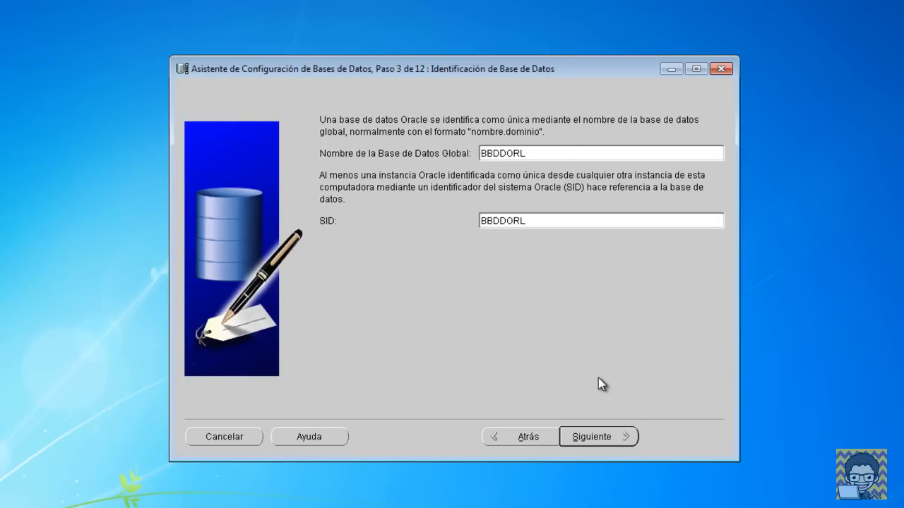
Step: Leave alert notifications and daily disk backups off, check the maintenance tasks tab, and continue
left_click(616, 441)
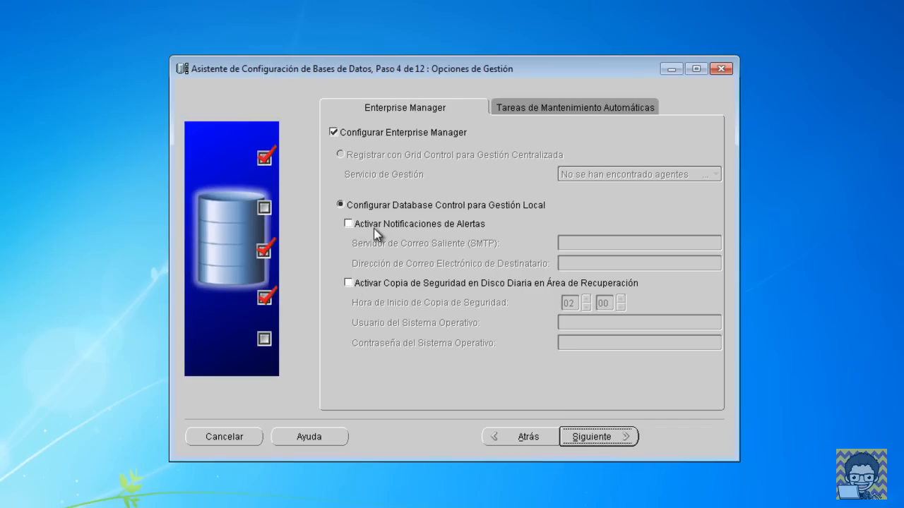
left_click(347, 224)
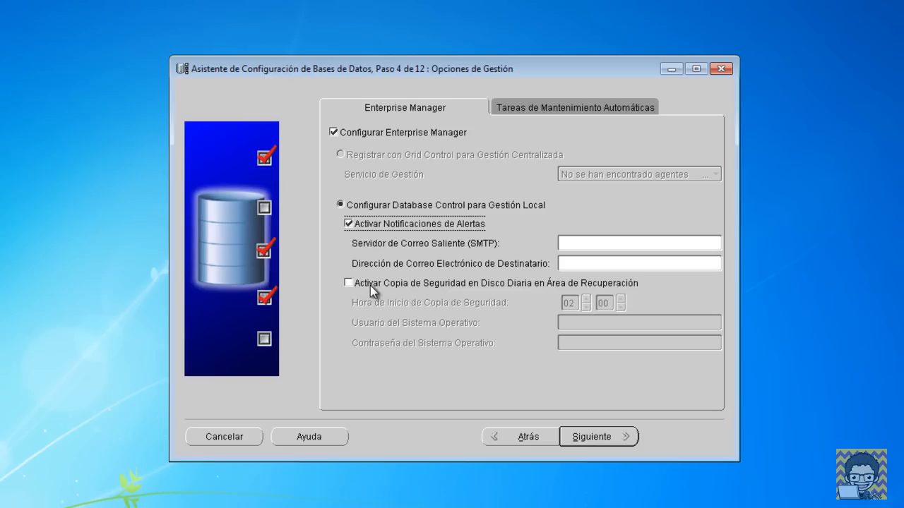
left_click(350, 284)
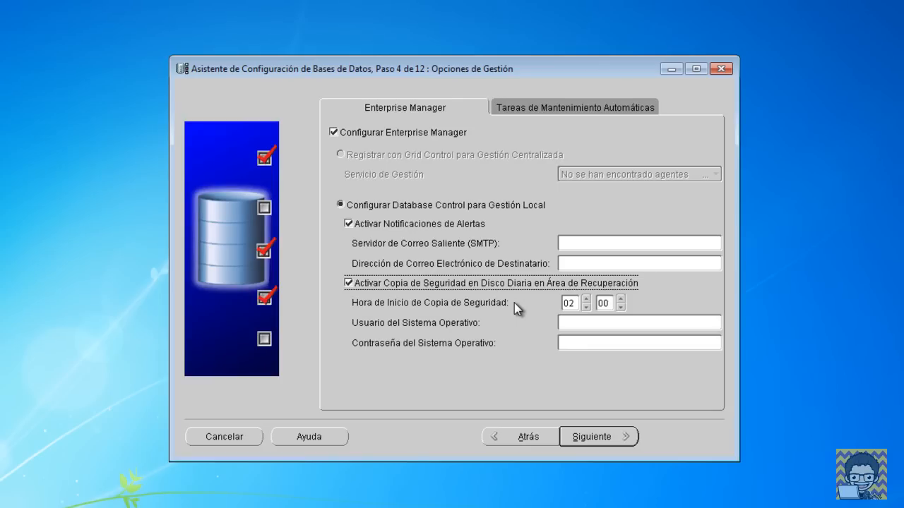
left_click(348, 284)
left_click(348, 224)
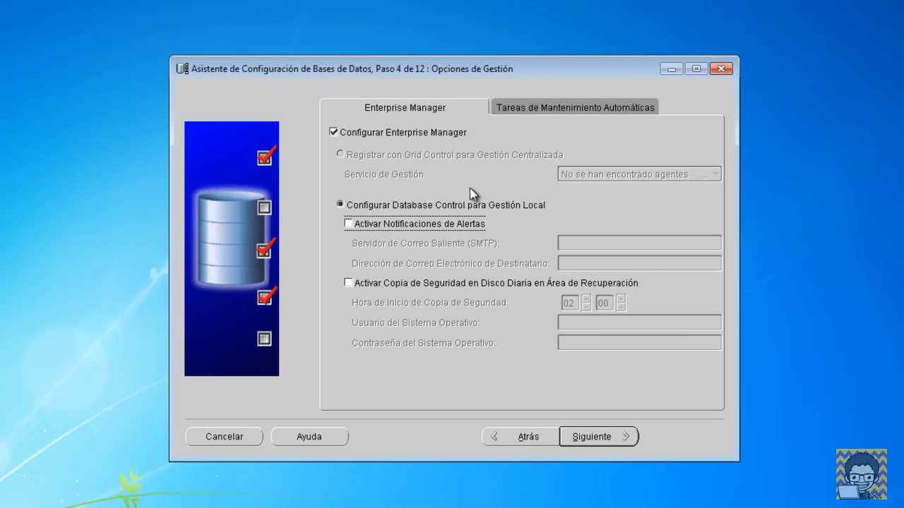
left_click(517, 108)
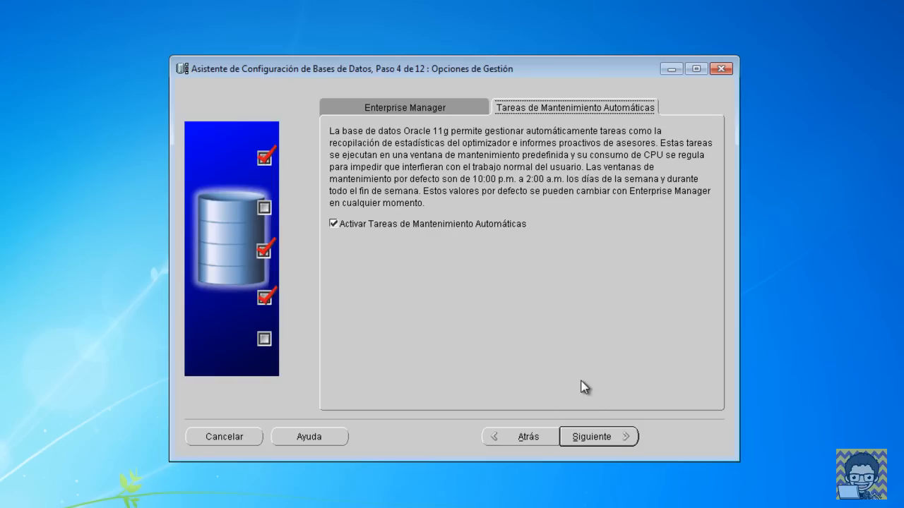
left_click(609, 429)
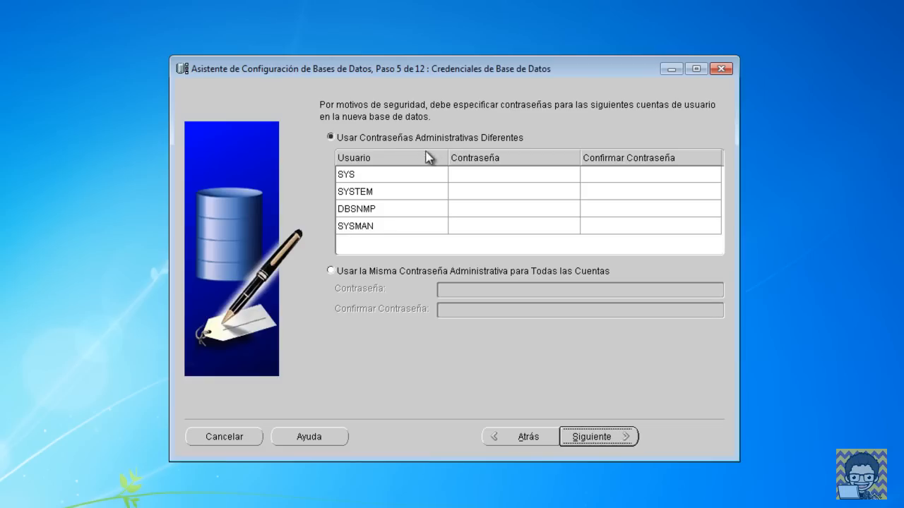
Step: Look through the SYS, SYSTEM, DBSNMP and SYSMAN password fields
left_click(485, 175)
left_click(485, 191)
left_click(467, 208)
left_click(476, 227)
left_click(473, 175)
Step: Set one shared password for all four accounts and accept the weak-password warning
left_click(391, 272)
left_click(454, 287)
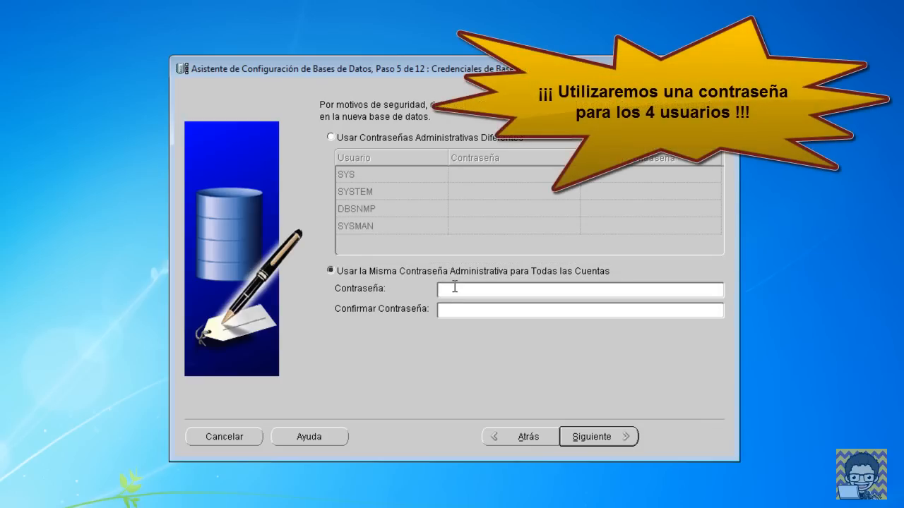
type("****")
key("Tab")
type("****")
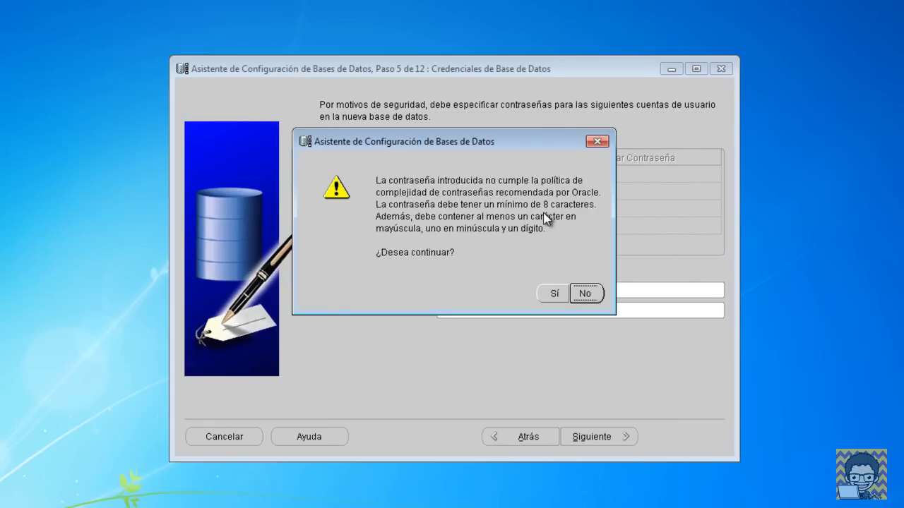
left_click_drag(552, 143, 574, 142)
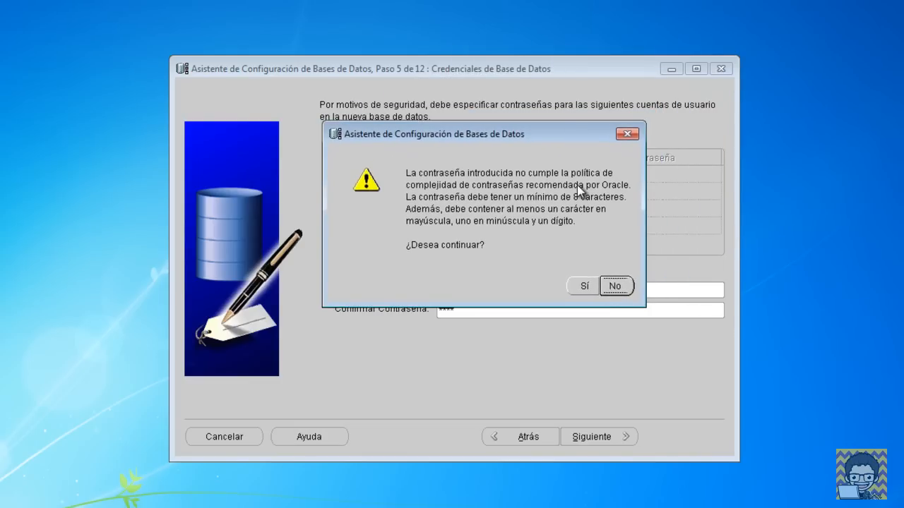
left_click(584, 287)
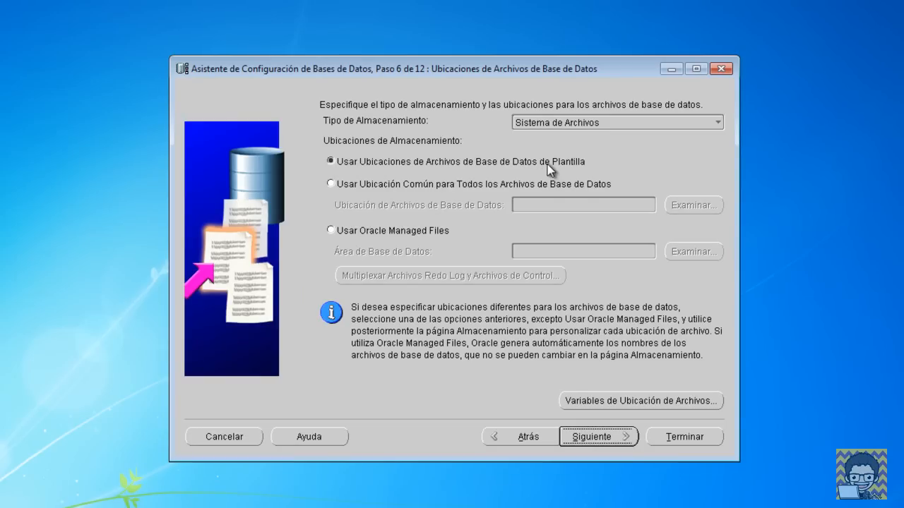
Step: Try the common location option, then switch to Oracle Managed Files under {ORACLE_BASE}\oradata
left_click(431, 184)
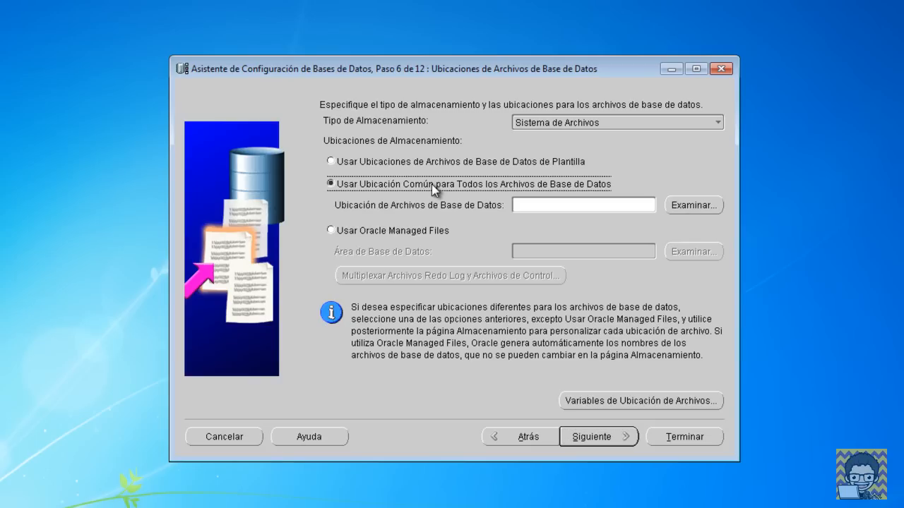
left_click(428, 231)
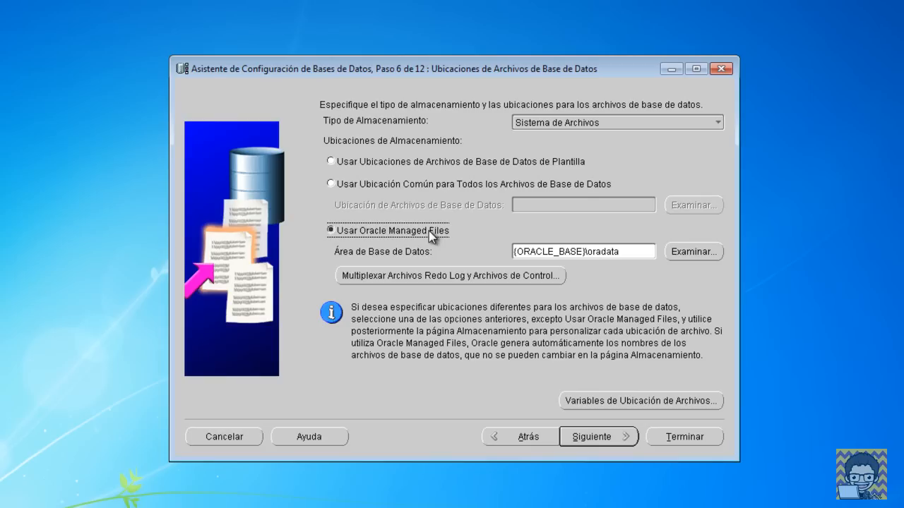
Step: Use the template's database file locations and proceed to Recovery Configuration
left_click(435, 168)
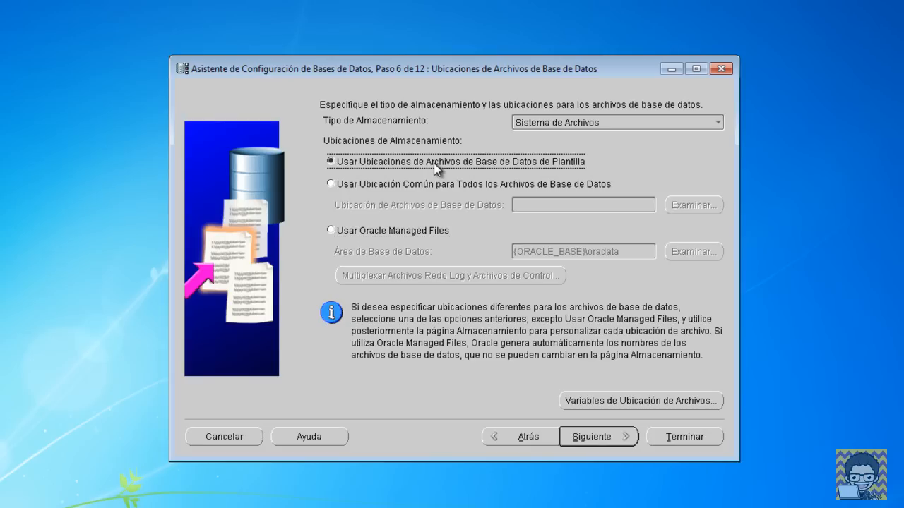
left_click(581, 437)
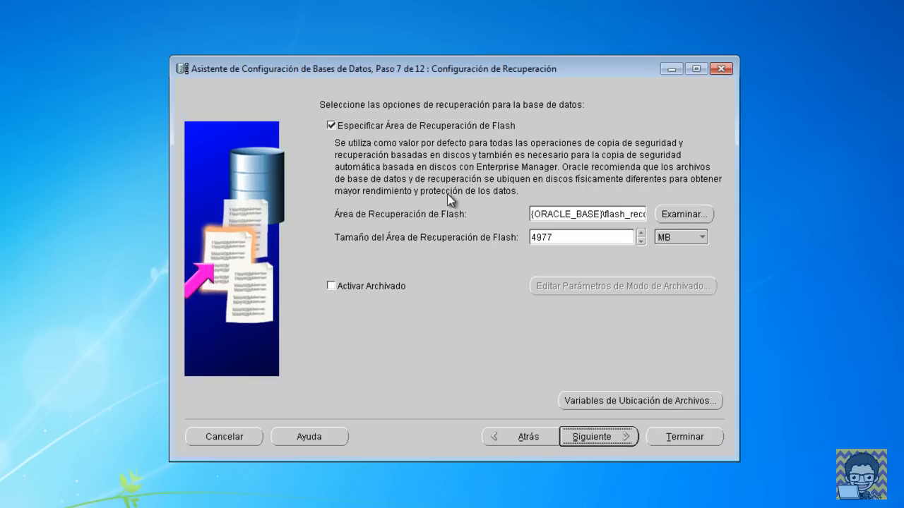
Step: Enable archiving alongside the flash recovery area and advance to Database Content
left_click(369, 290)
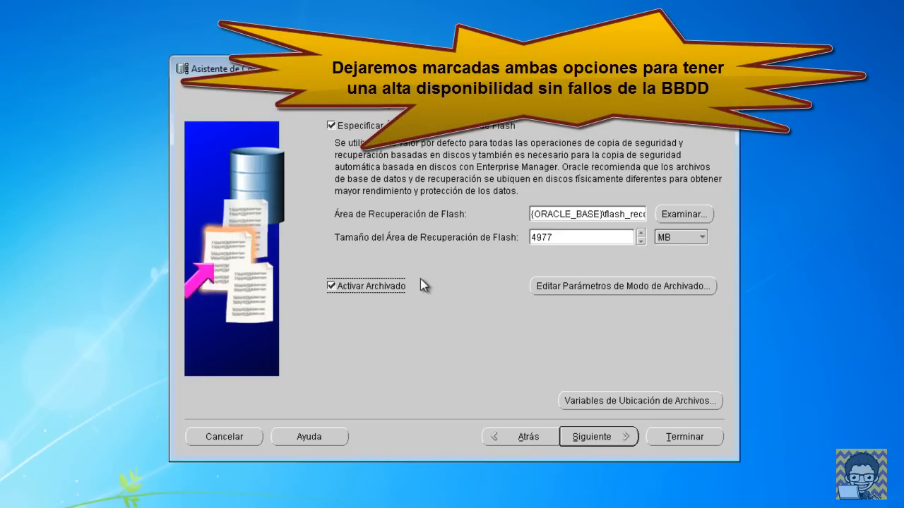
left_click(599, 438)
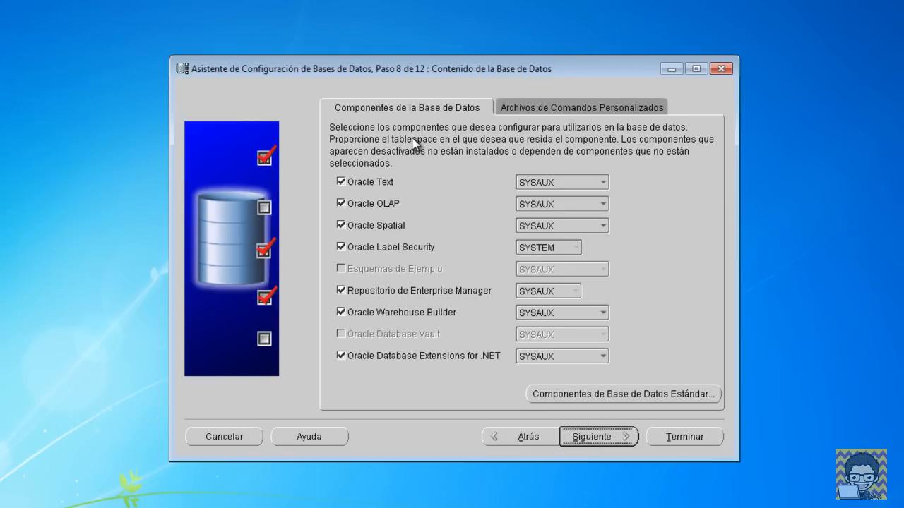
Step: Deselect Oracle Text, OLAP, Spatial, Label Security and .NET Extensions, keeping only Enterprise Manager Repository
left_click(384, 182)
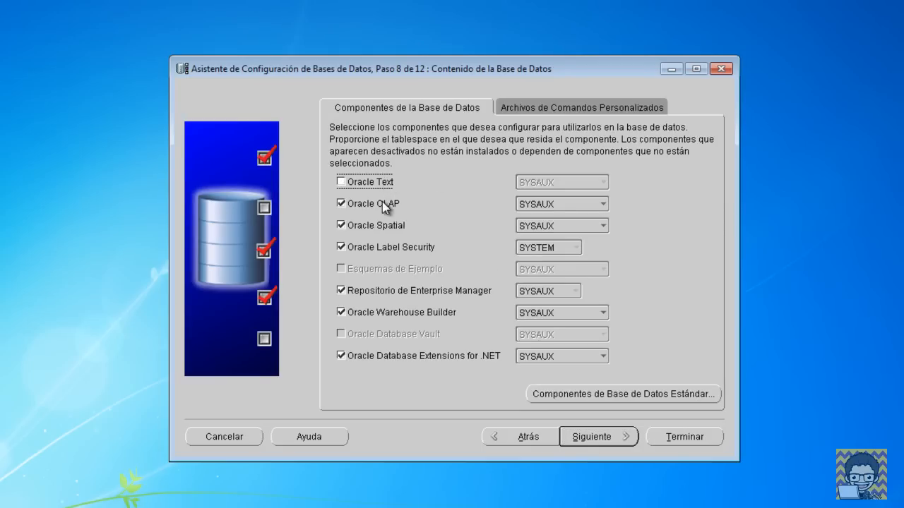
left_click(382, 204)
left_click(384, 222)
left_click(390, 247)
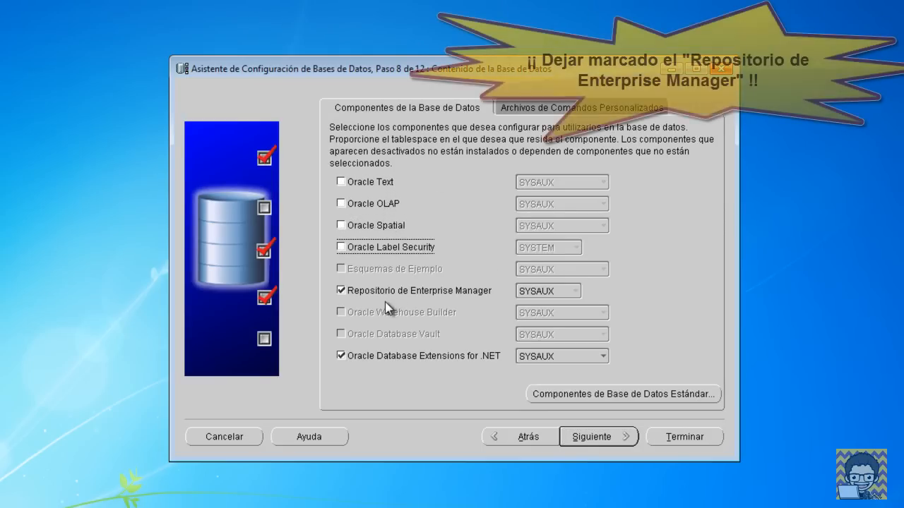
left_click(477, 355)
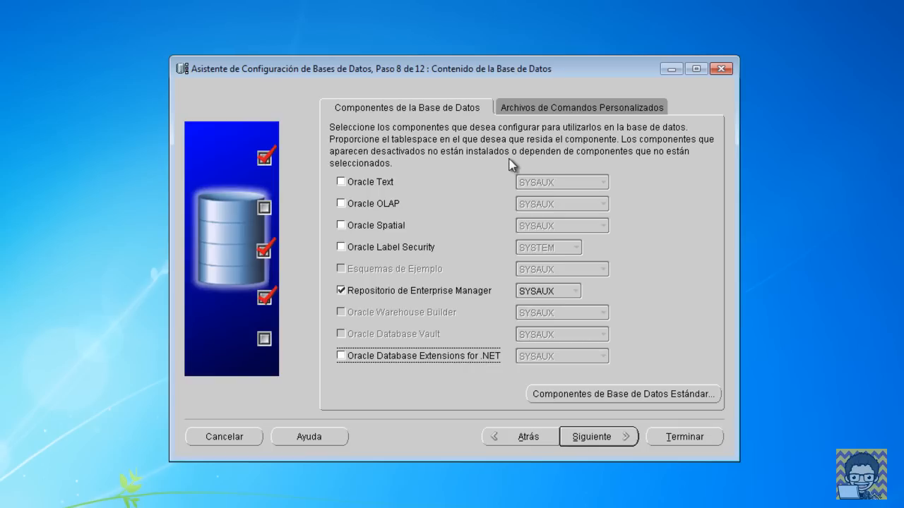
left_click(536, 109)
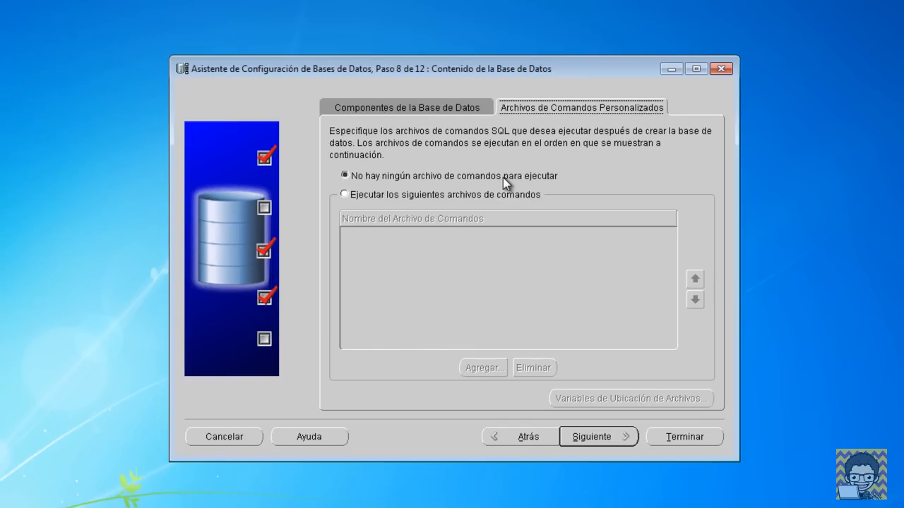
Step: Leave post-creation scripts set to none and advance to Initialization Parameters
left_click(444, 195)
left_click(483, 368)
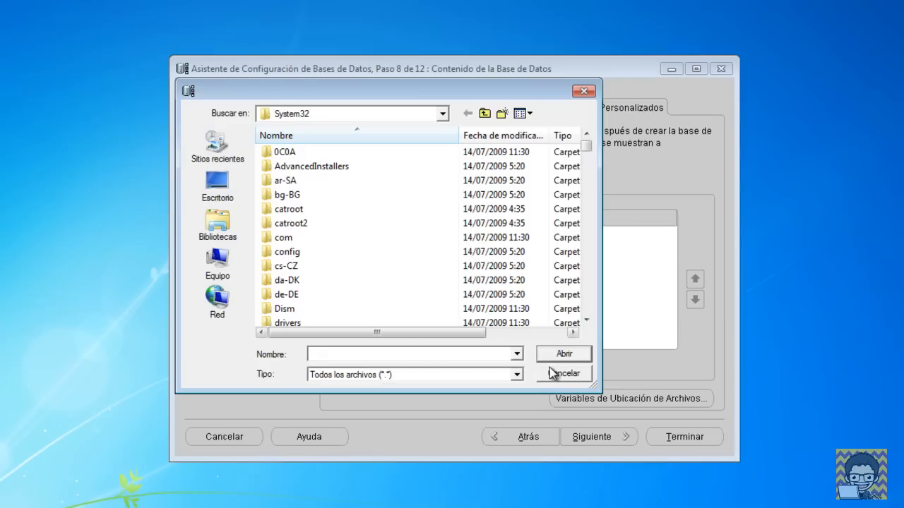
left_click(591, 92)
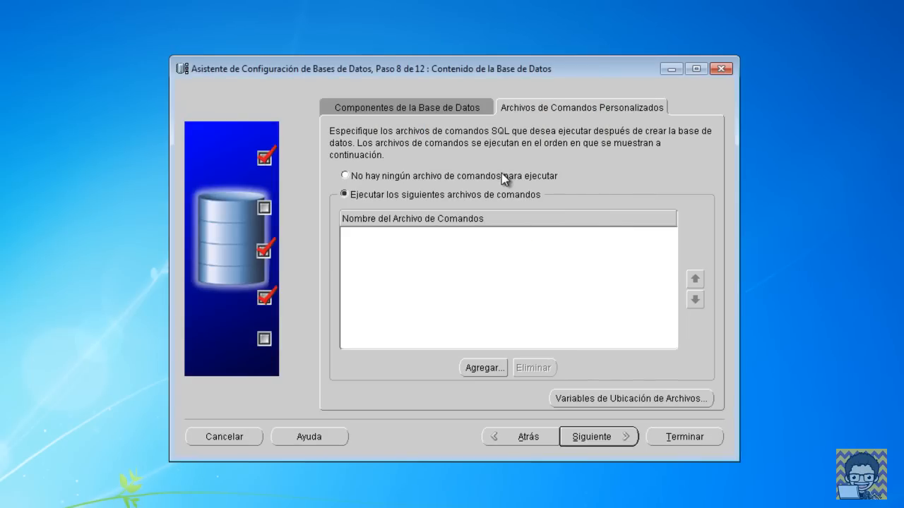
left_click(501, 173)
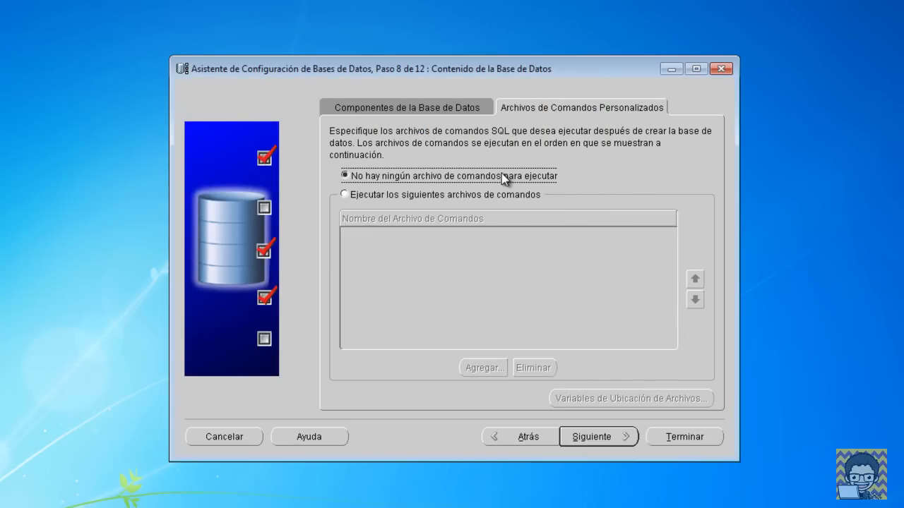
left_click(620, 437)
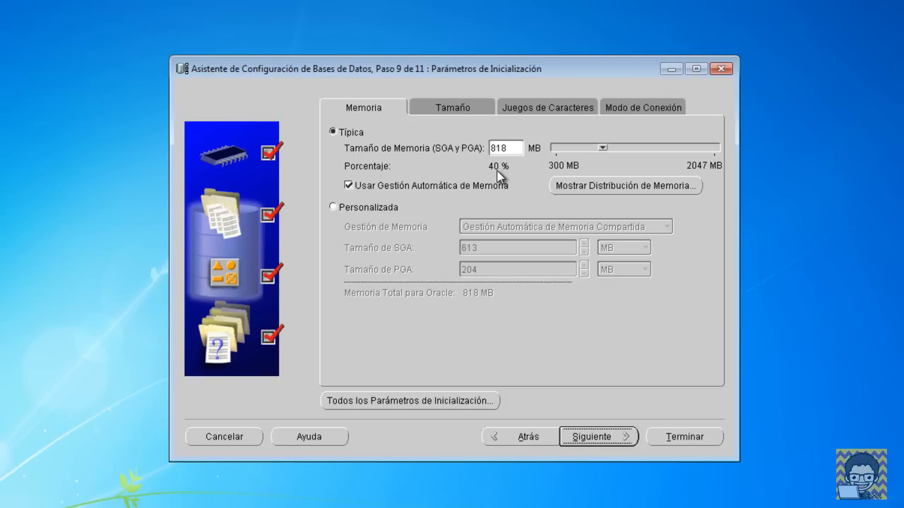
Step: Keep Typical memory at 818 MB and view the 8192-byte block size and 150 processes
left_click(387, 209)
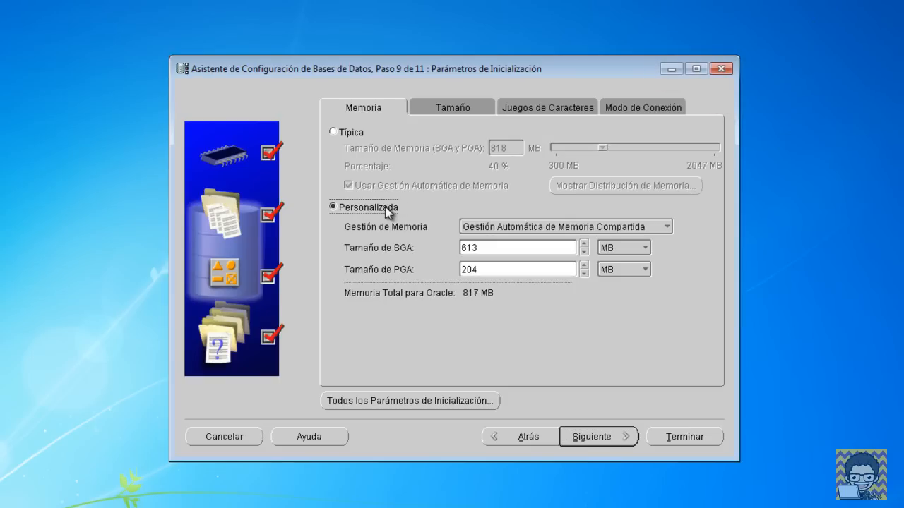
left_click(350, 133)
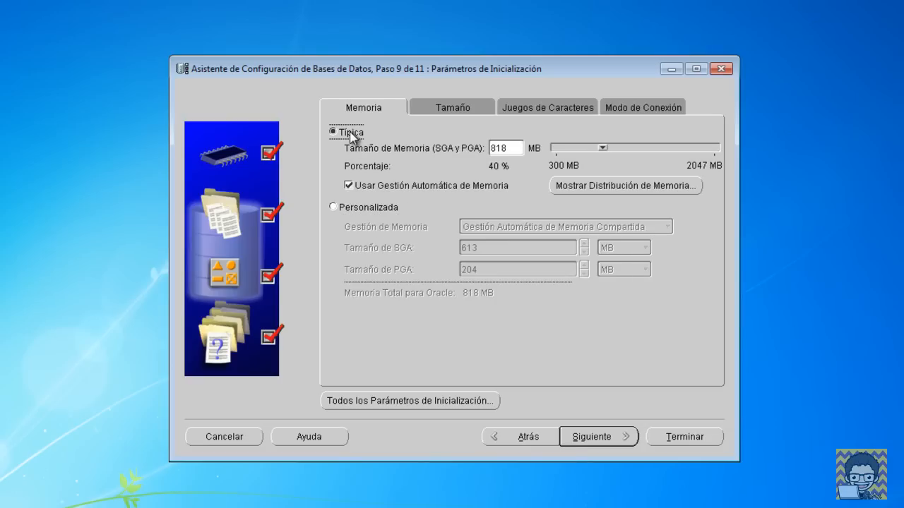
left_click(451, 108)
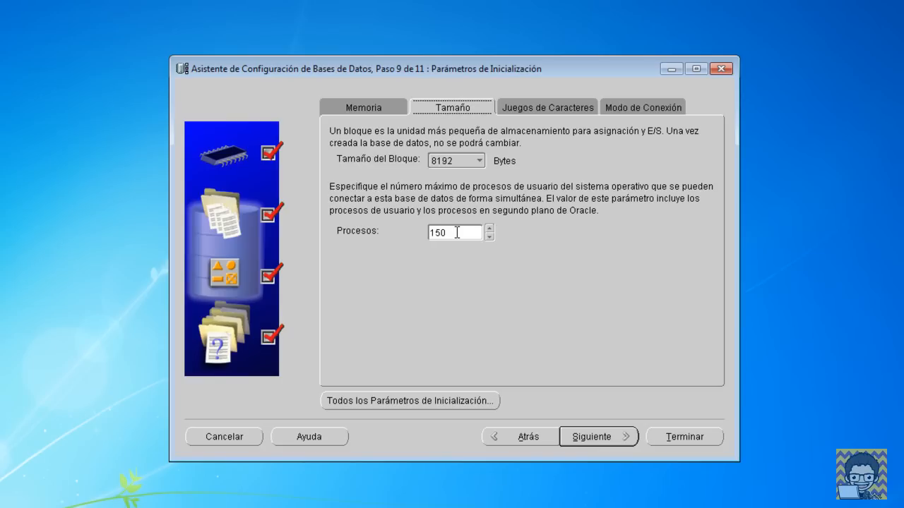
Step: Check the default character set settings, then view the connection mode options
left_click(552, 106)
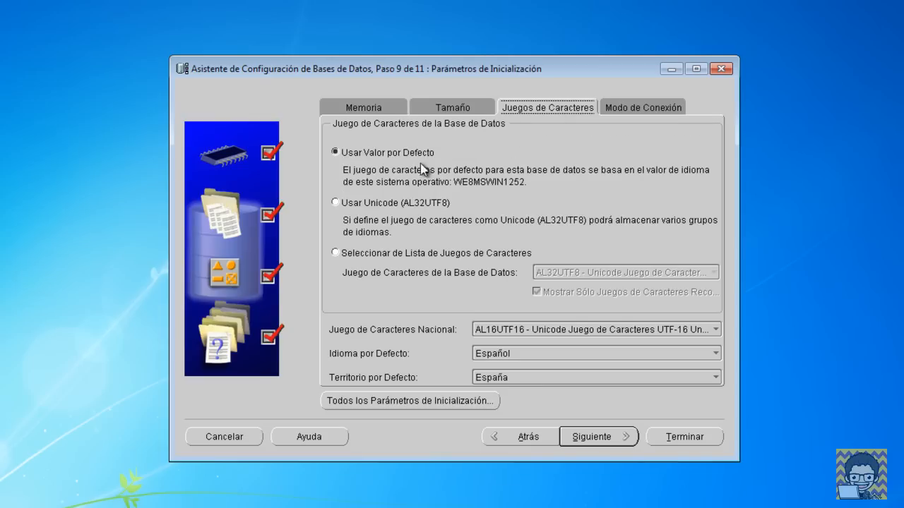
left_click(622, 109)
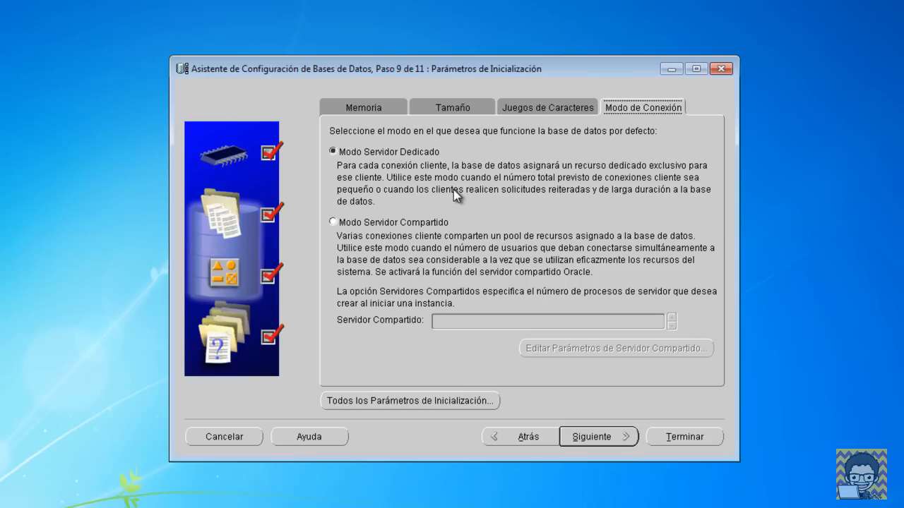
Step: Keep Dedicated Server Mode as the connection mode and advance to Database Storage
left_click(427, 223)
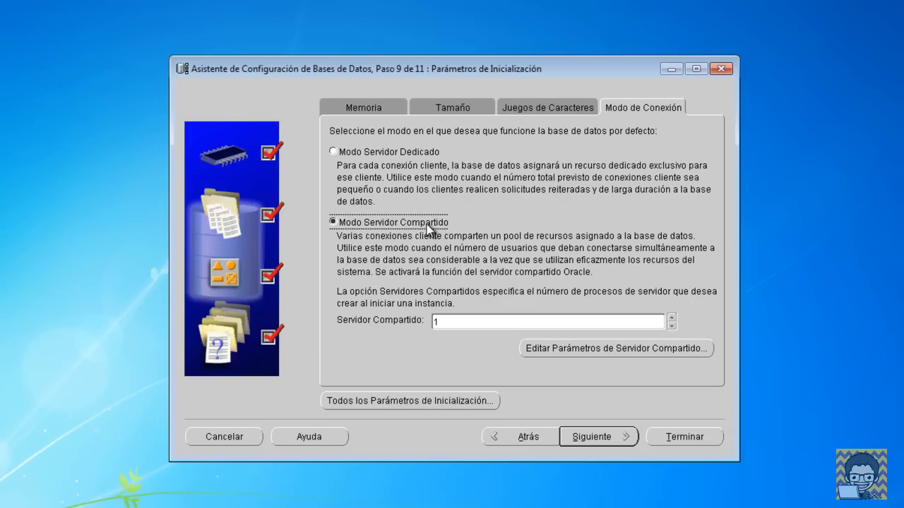
left_click(407, 152)
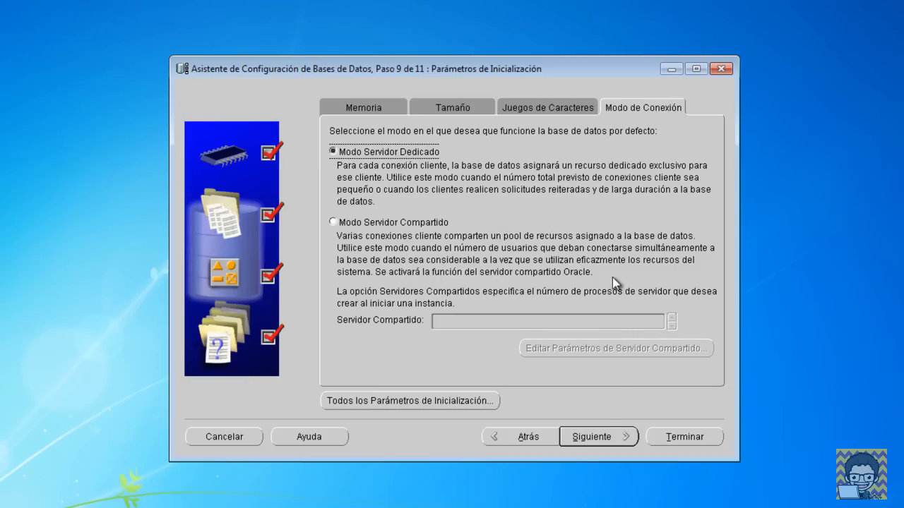
left_click(612, 432)
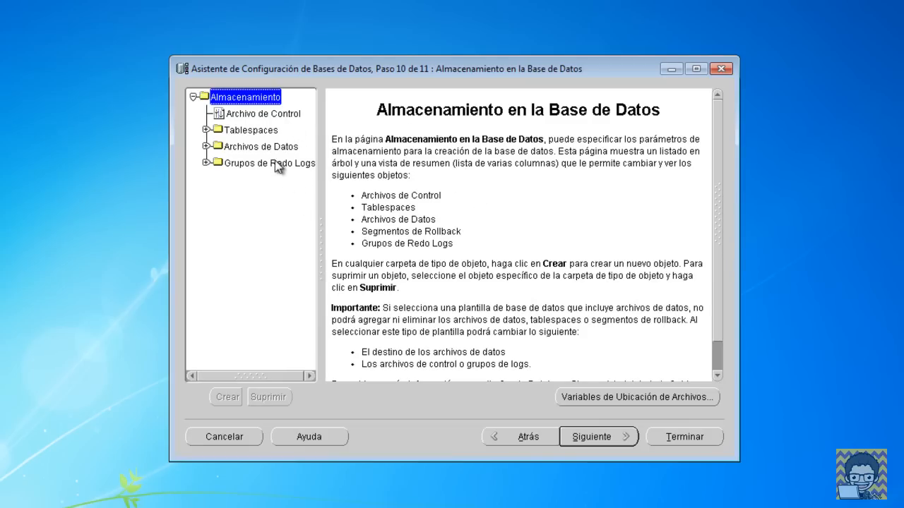
Step: Inspect the control file, tablespaces, data files and redo log groups, then advance to Creation Options
left_click(261, 118)
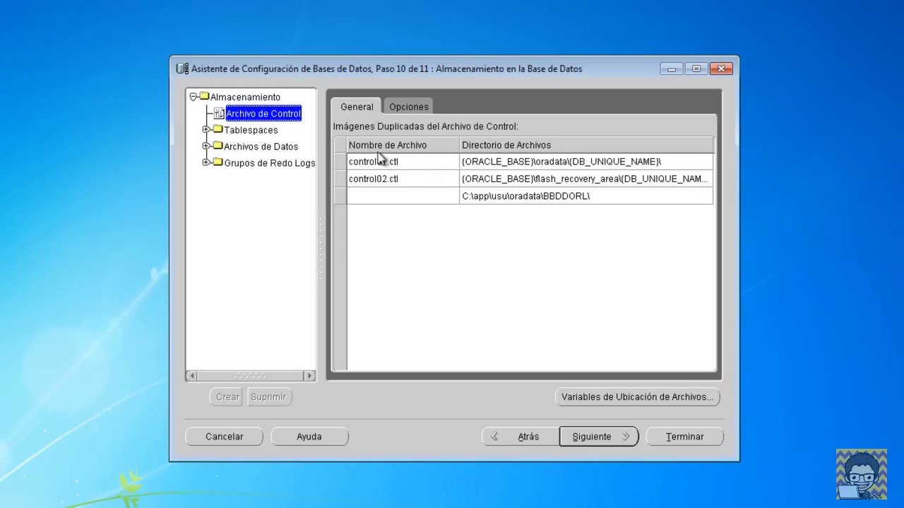
left_click(260, 133)
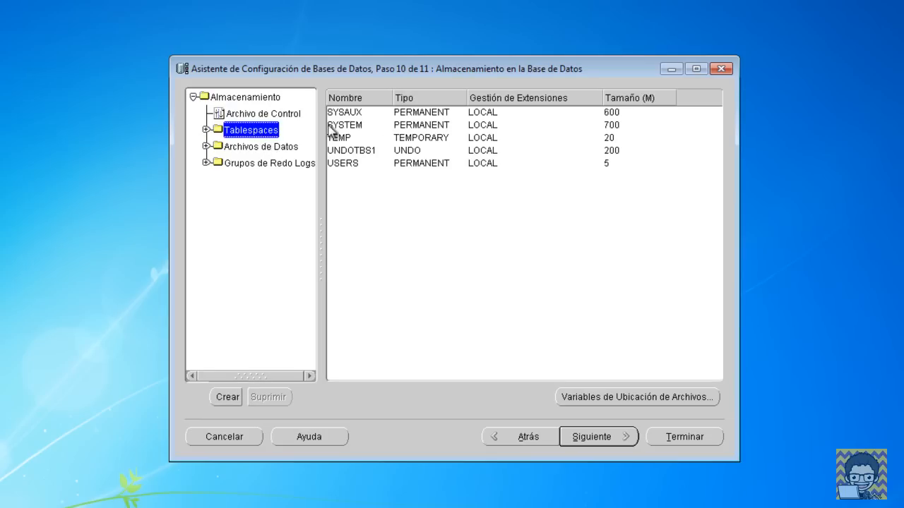
left_click(249, 151)
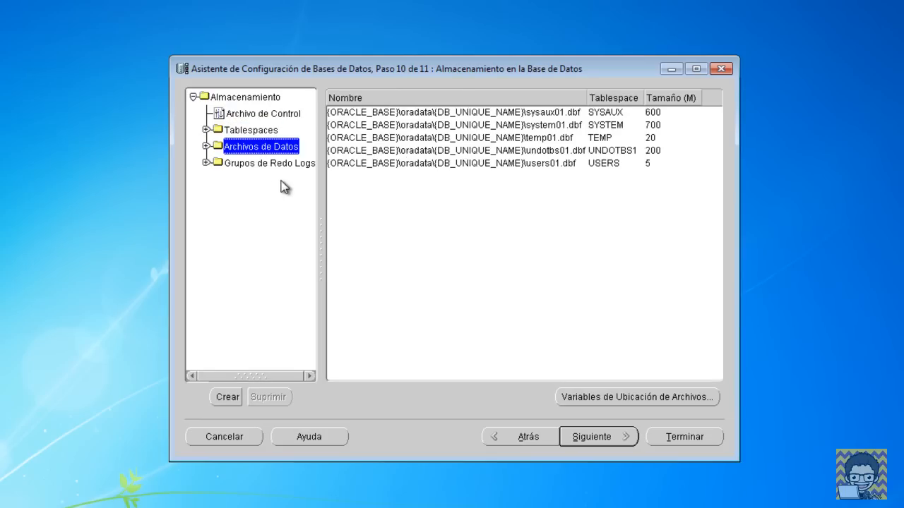
left_click(253, 167)
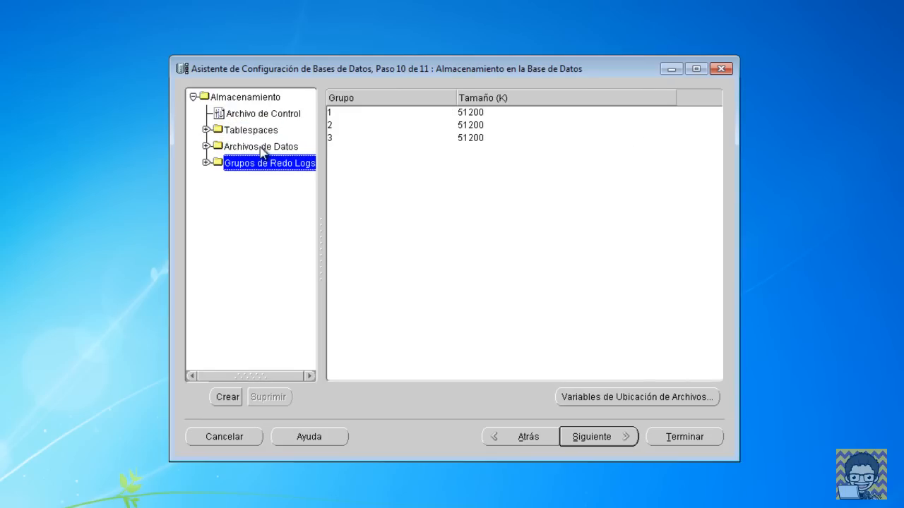
left_click(597, 436)
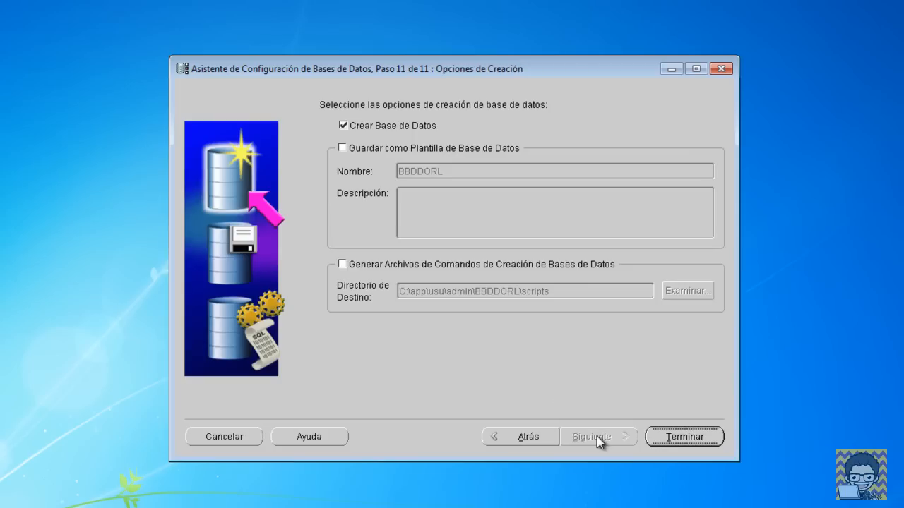
Step: Save as template BBDDORL described 'Plantilla' and generate creation scripts in C:\app\usu\admin\BBDDORL\scripts
left_click(342, 148)
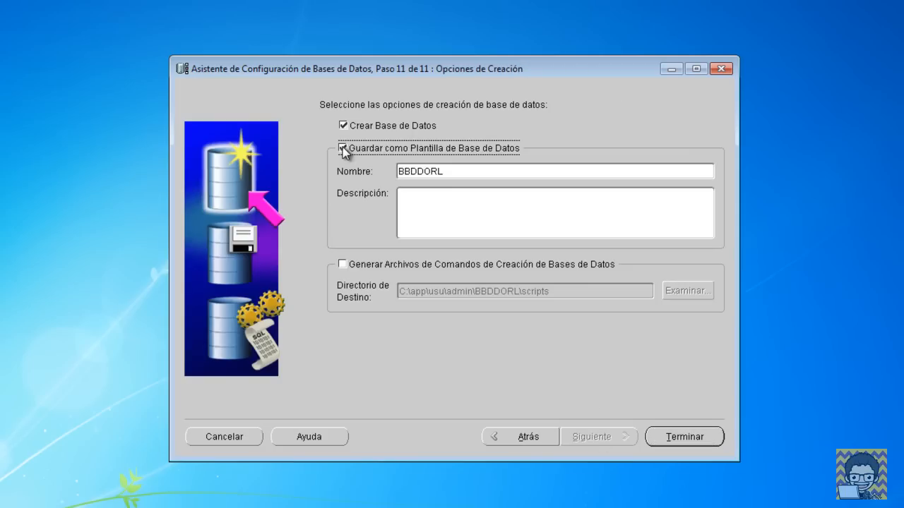
left_click(450, 209)
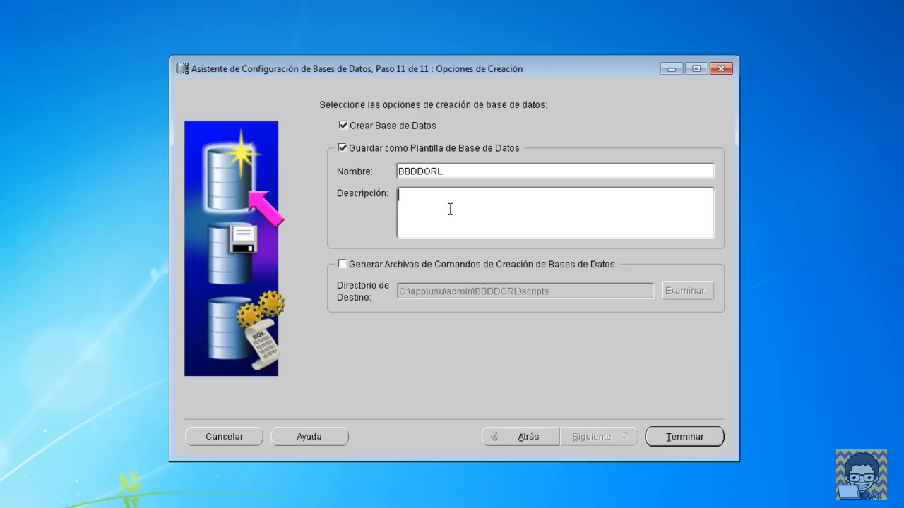
type("Plantilla")
left_click(343, 266)
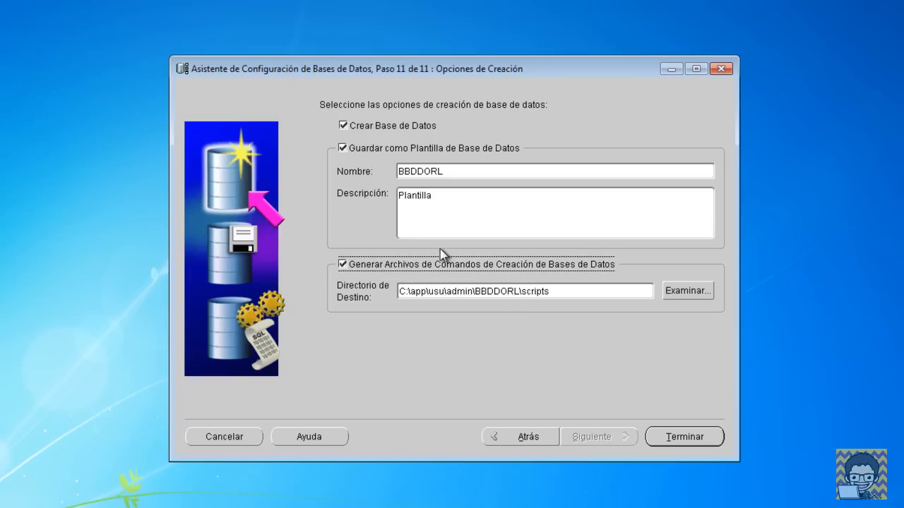
Step: Finish the wizard, review the Confirmación summary and accept it to create the template
left_click(685, 440)
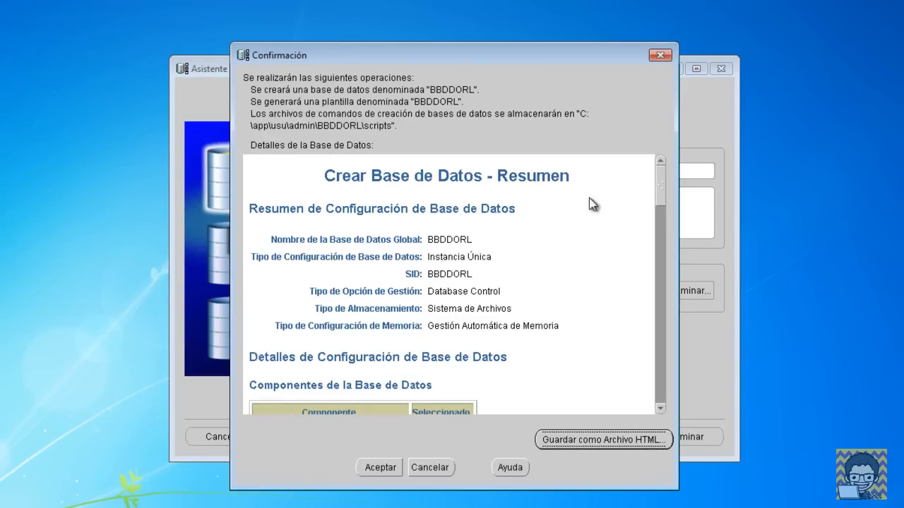
mouse_move(661, 191)
left_mouse_down()
mouse_move(666, 328)
mouse_move(655, 381)
mouse_move(667, 179)
left_mouse_up()
left_click(377, 466)
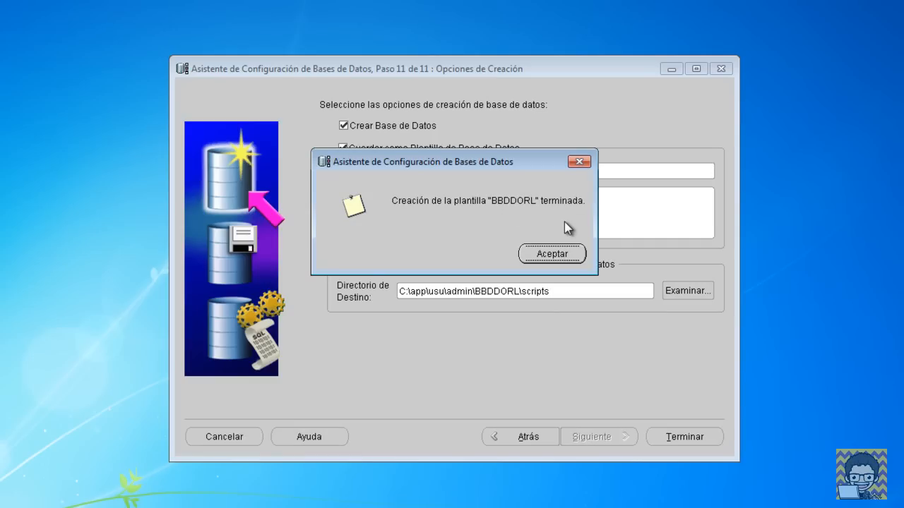
Step: Acknowledge the template-created and scripts-generated messages so the BBDDORL database finishes creating
left_click(562, 254)
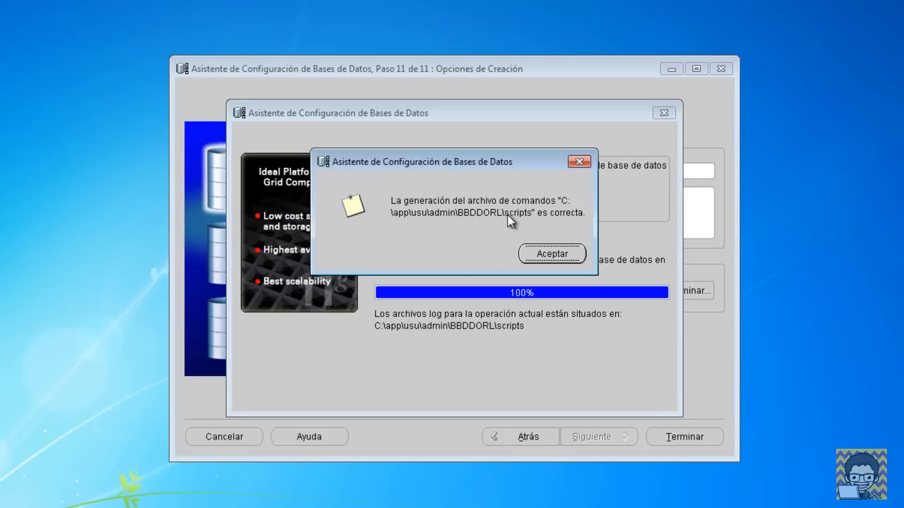
left_click(549, 256)
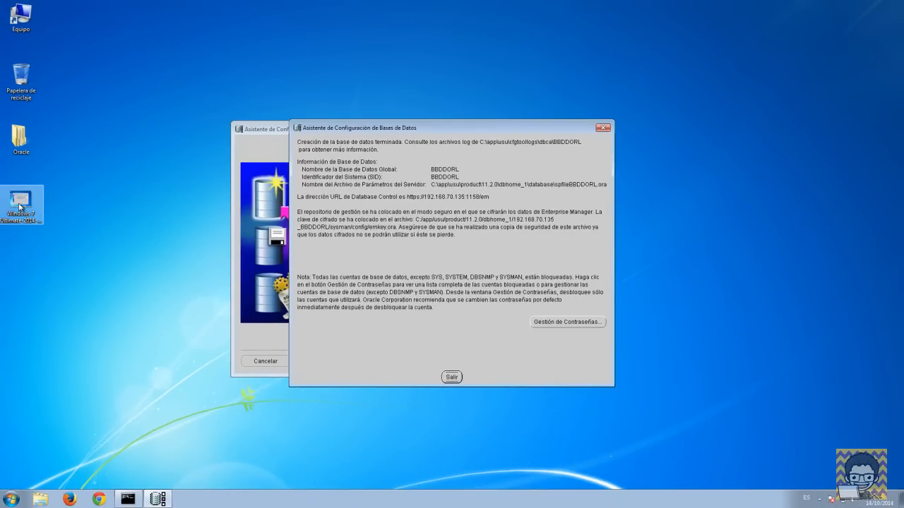
Step: Open the desktop image for editing, then move the BBDDORL completion summary aside and exit DBCA
right_click(19, 204)
left_click(44, 231)
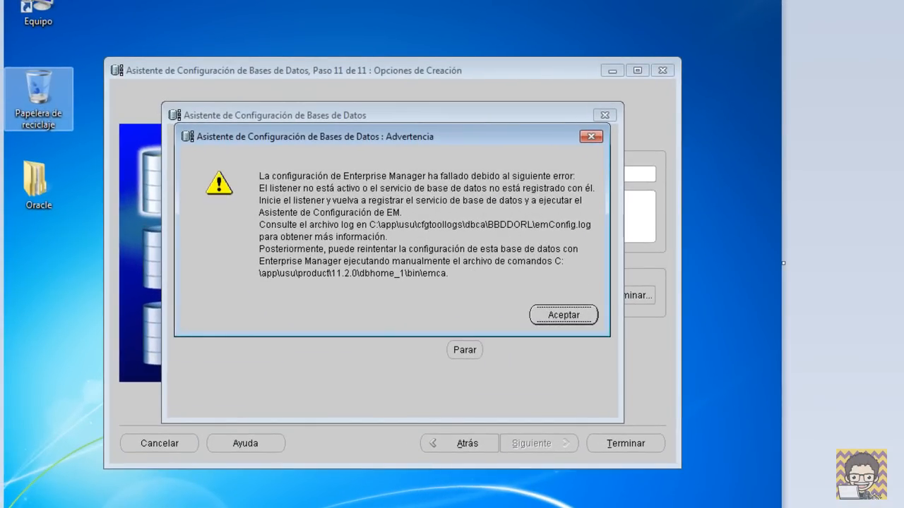
mouse_move(135, 60)
left_mouse_down()
mouse_move(347, 292)
mouse_move(672, 345)
mouse_move(682, 367)
left_mouse_up()
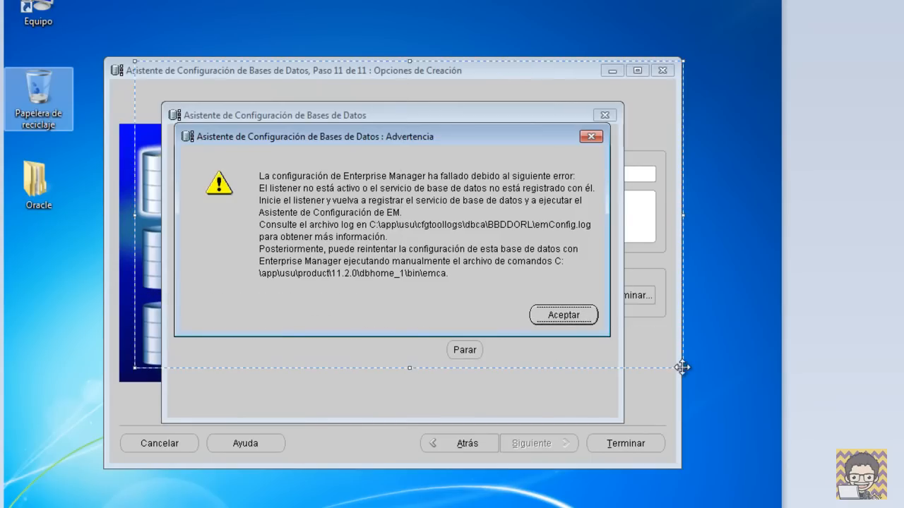
left_click(748, 272)
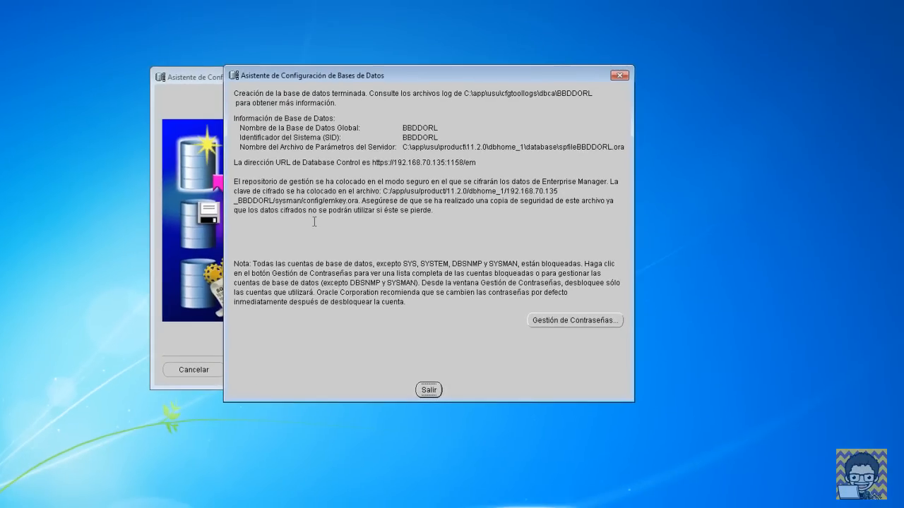
left_click_drag(390, 82, 342, 79)
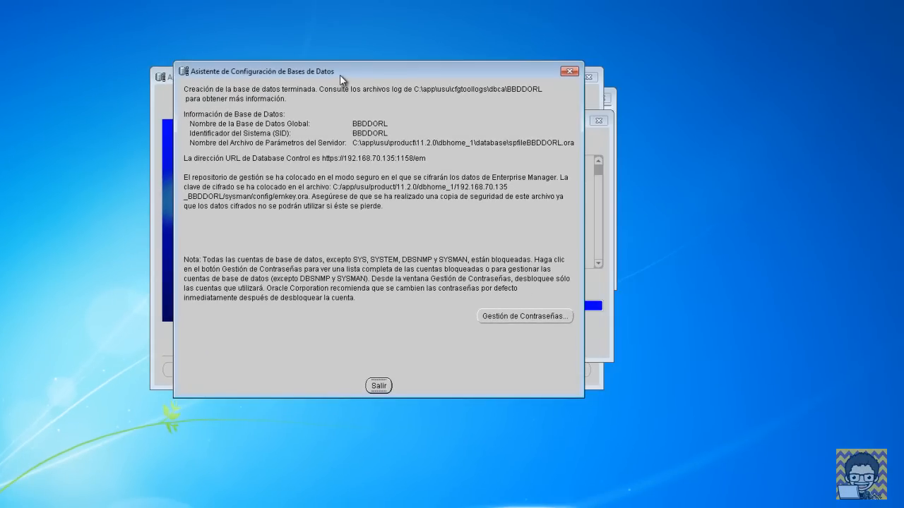
left_click(381, 385)
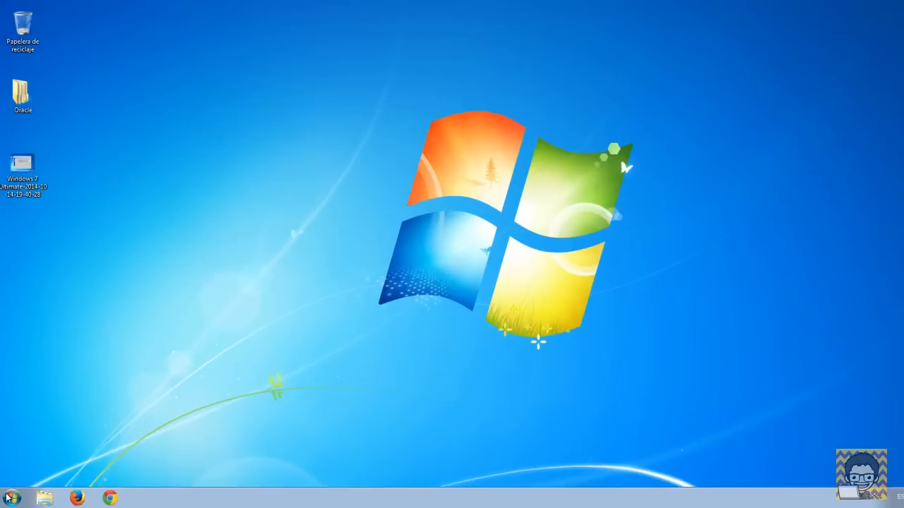
Step: Launch SQL Plus from Oracle - OraDb11g_home1 > Desarrollo de Aplicaciones in the Start menu
left_click(10, 498)
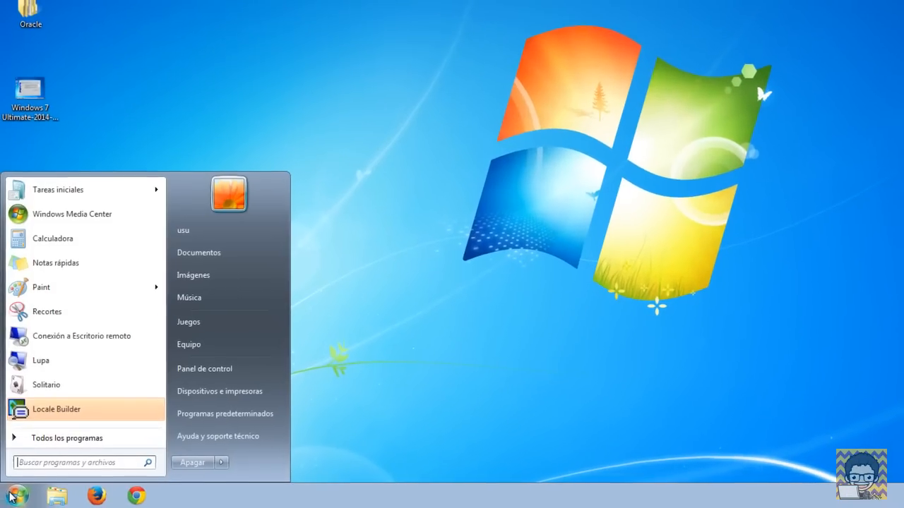
left_click(44, 442)
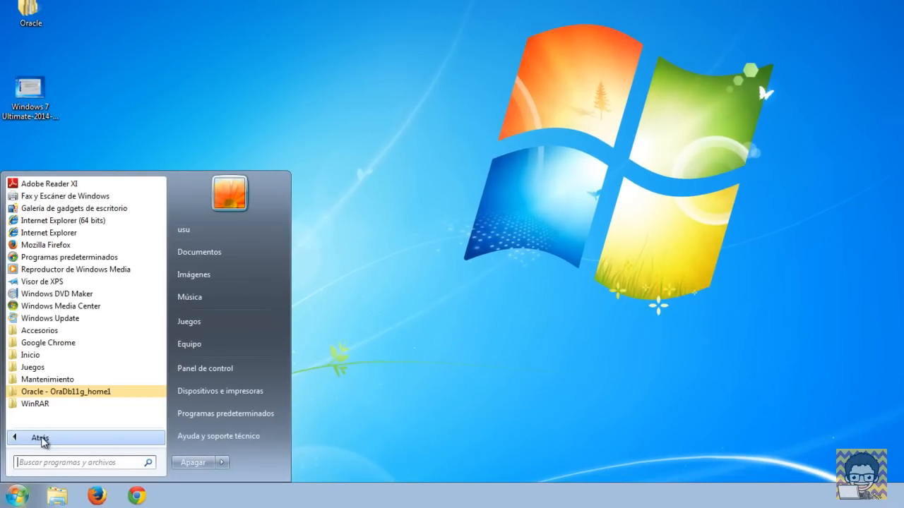
left_click(43, 391)
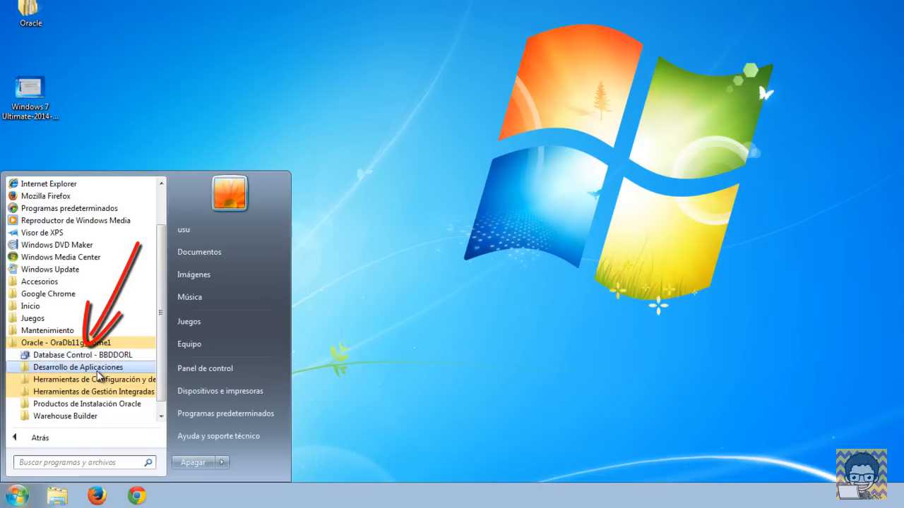
left_click(97, 370)
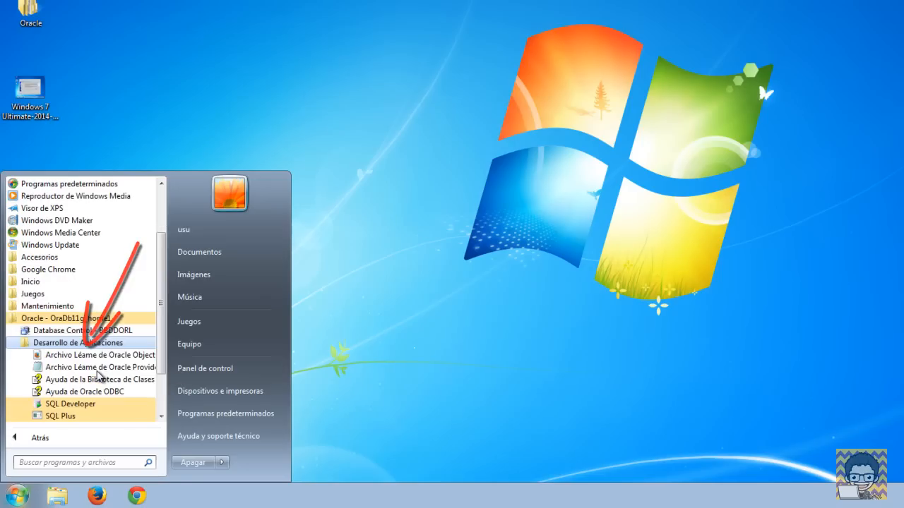
left_click(70, 417)
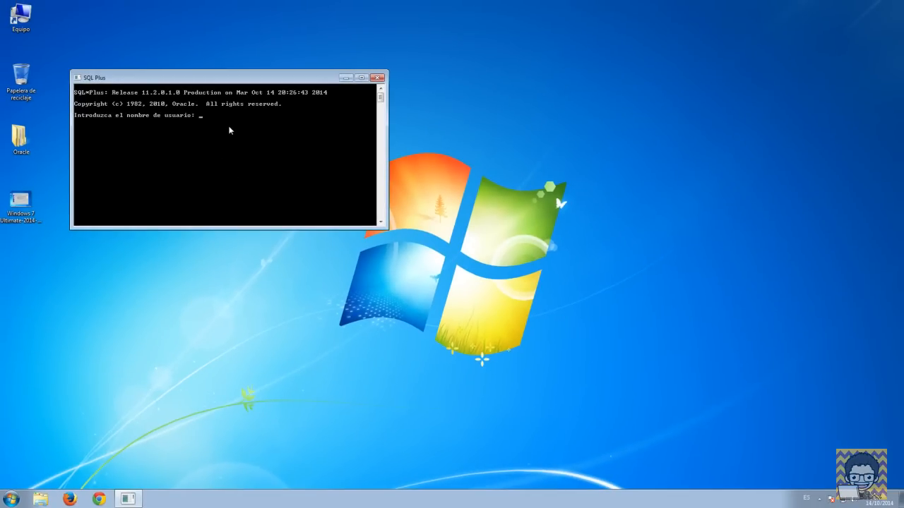
Step: Log in to SQL*Plus as system, confirm the Oracle Database 11g connection, and close the console
left_click_drag(250, 79, 447, 144)
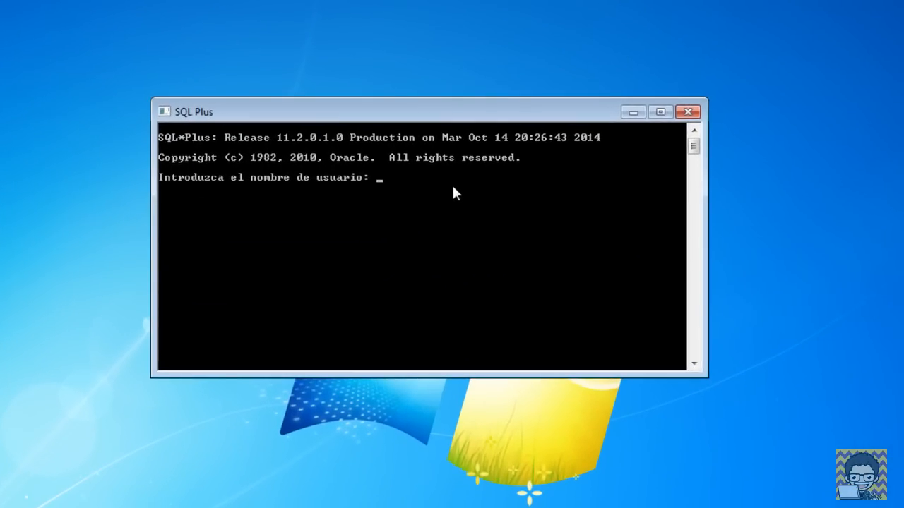
type("y")
key("BackSpace")
type("system")
key("Return")
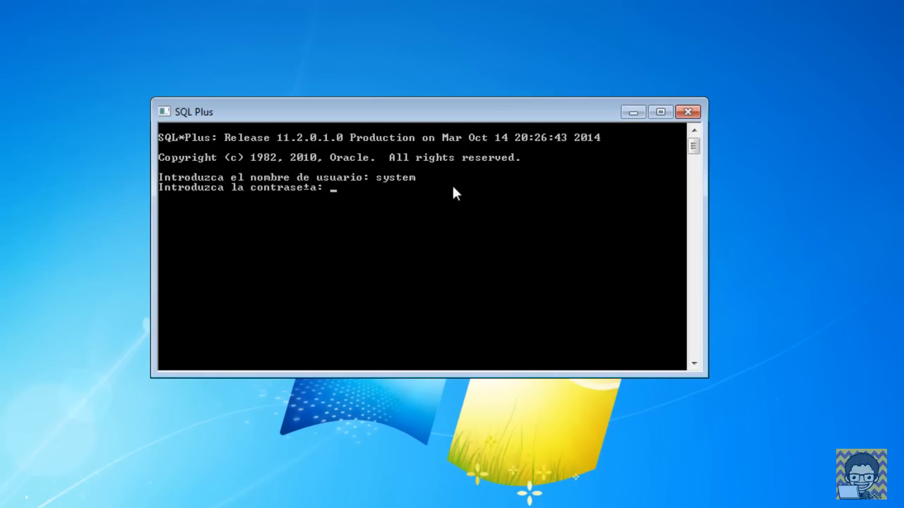
key("Return")
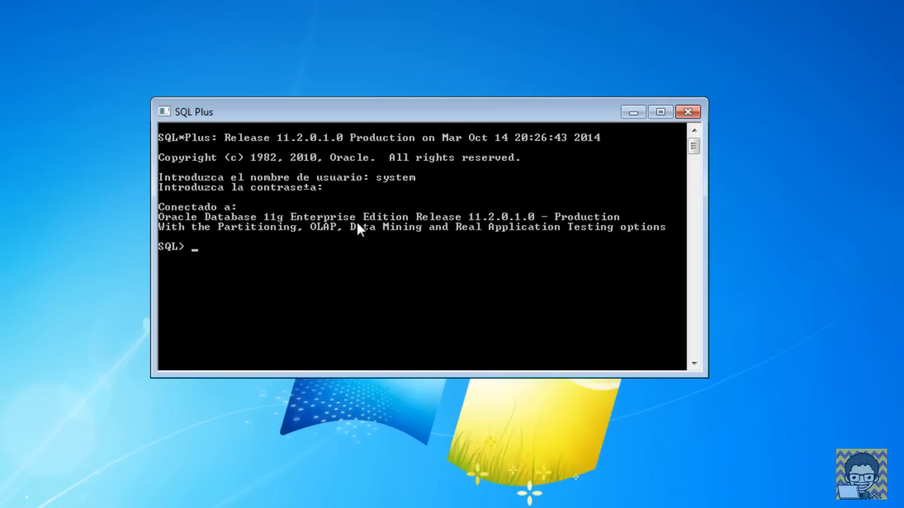
left_click_drag(451, 111, 292, 37)
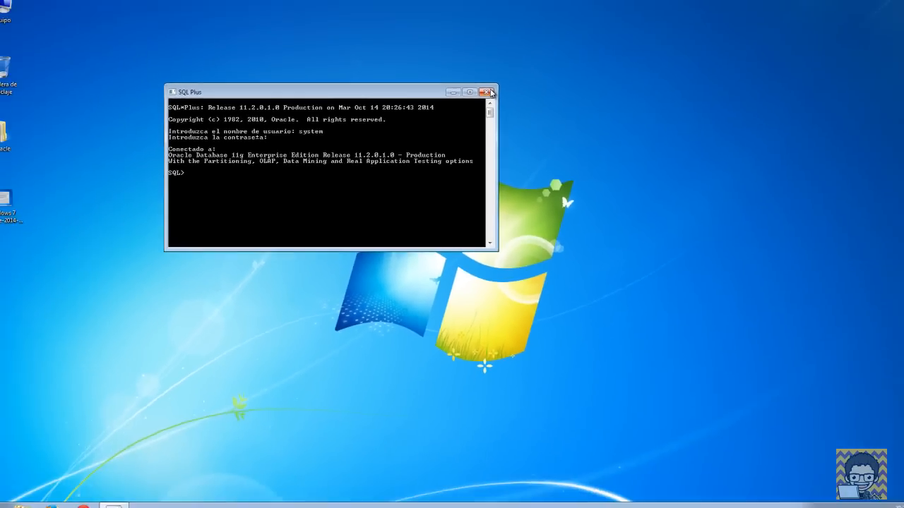
left_click(489, 93)
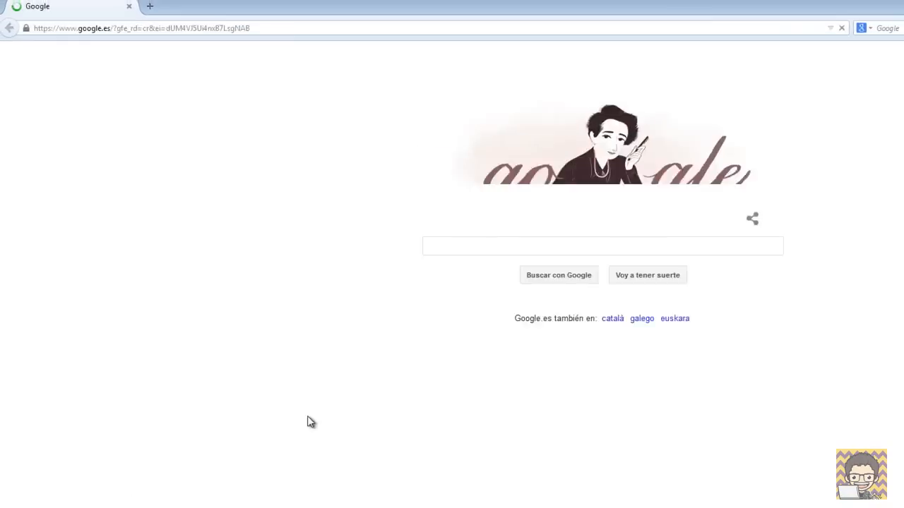
Step: Replace the browser address with localhost:1158/em and load it
left_click_drag(361, 28, 131, 34)
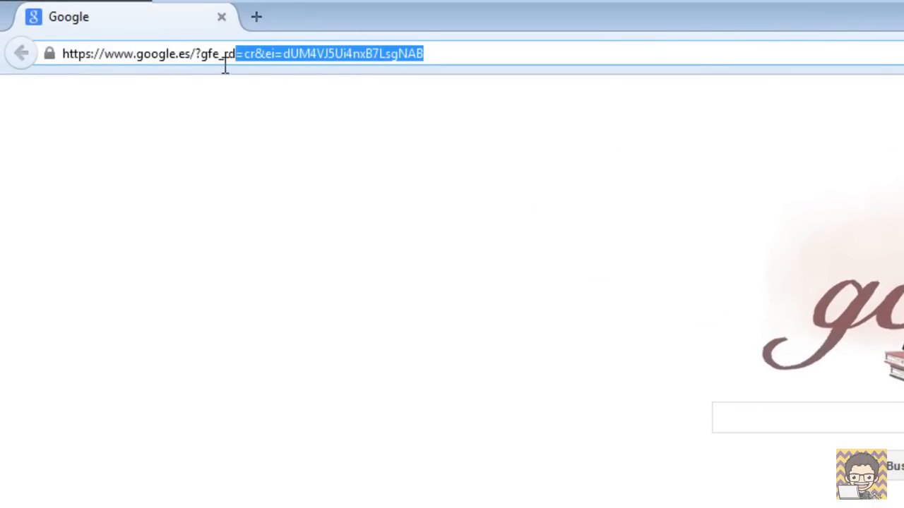
left_click_drag(225, 64, 111, 57)
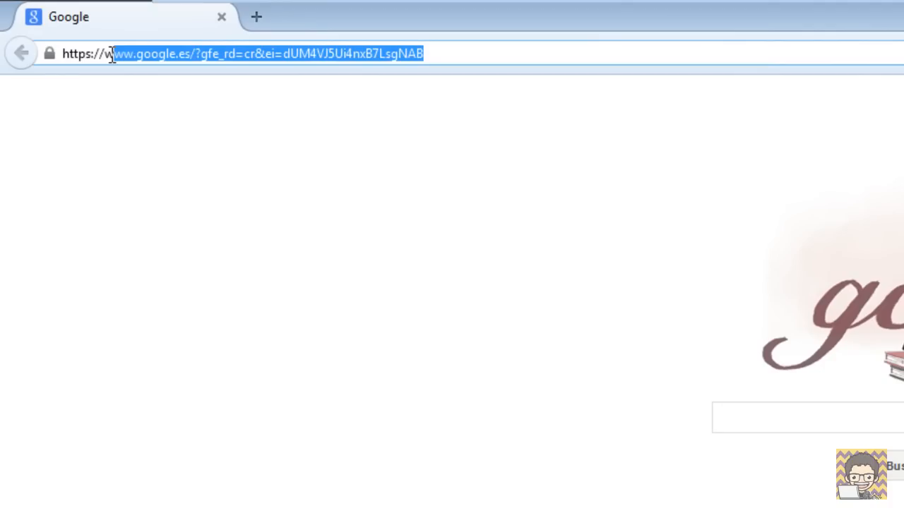
key("BackSpace")
key("BackSpace")
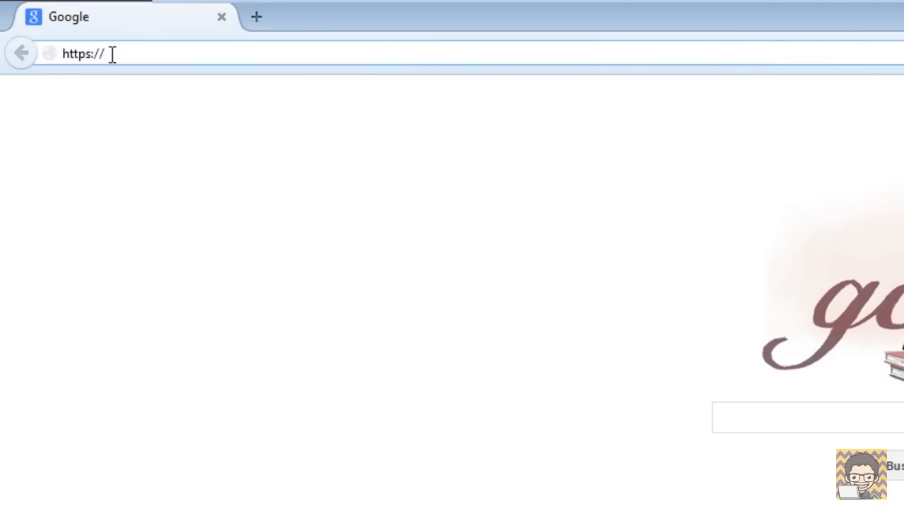
type("localhost:1158")
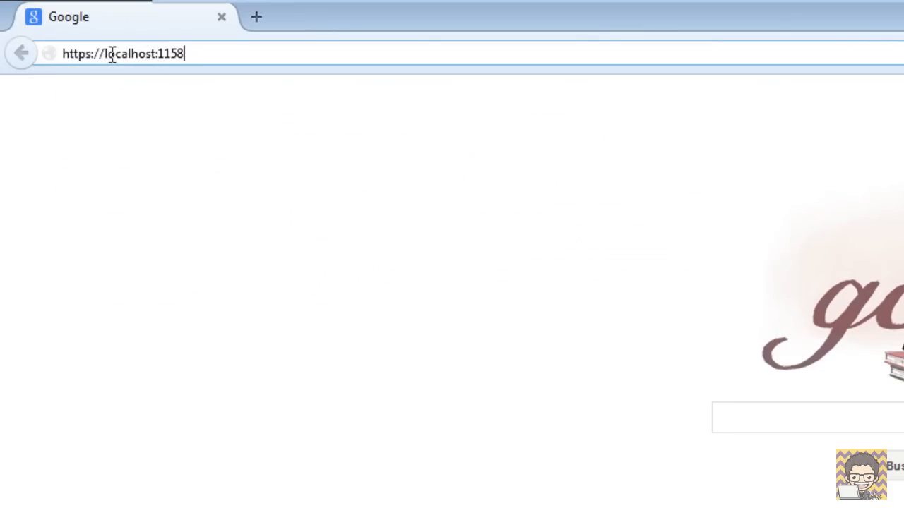
type("/em")
key("Return")
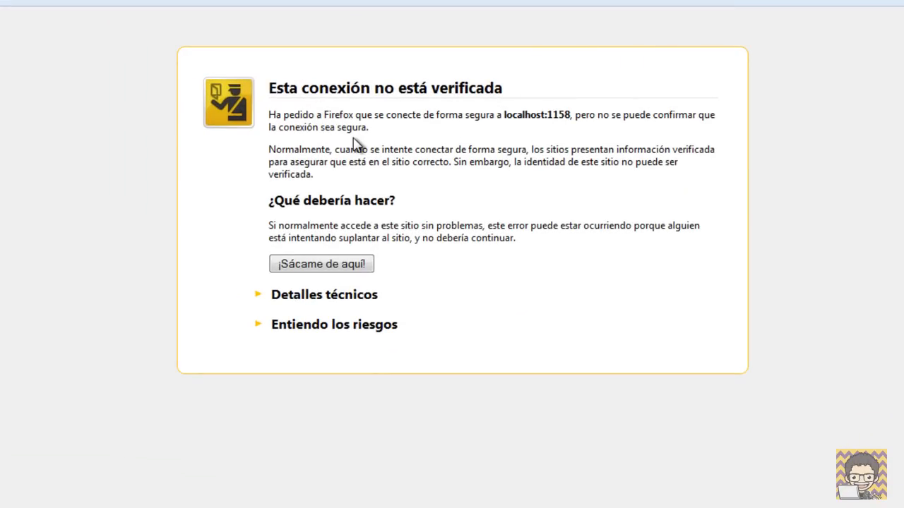
Step: Accept the risk and add a permanent security exception for the site's certificate
left_click(259, 326)
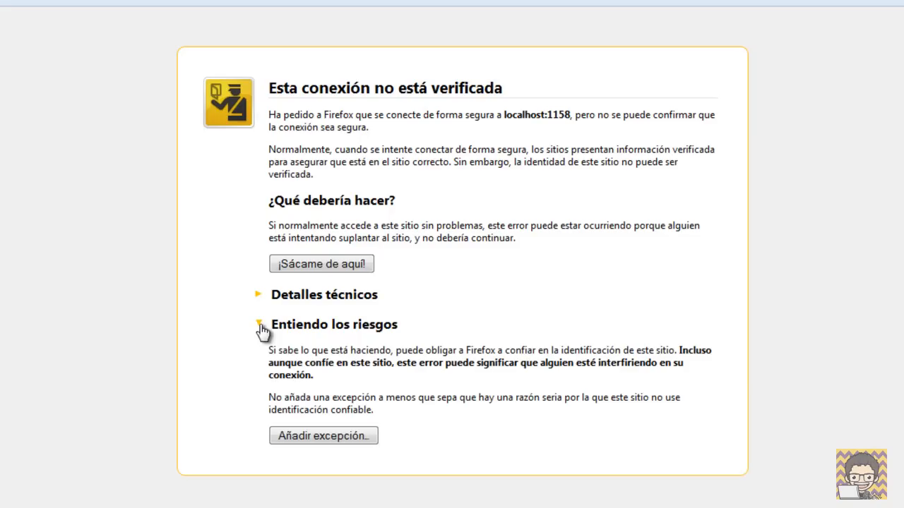
left_click(331, 437)
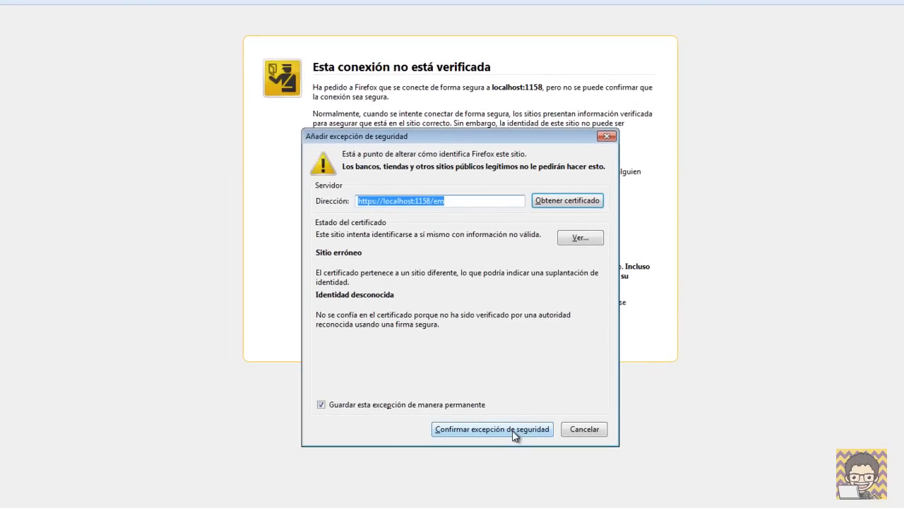
left_click(512, 430)
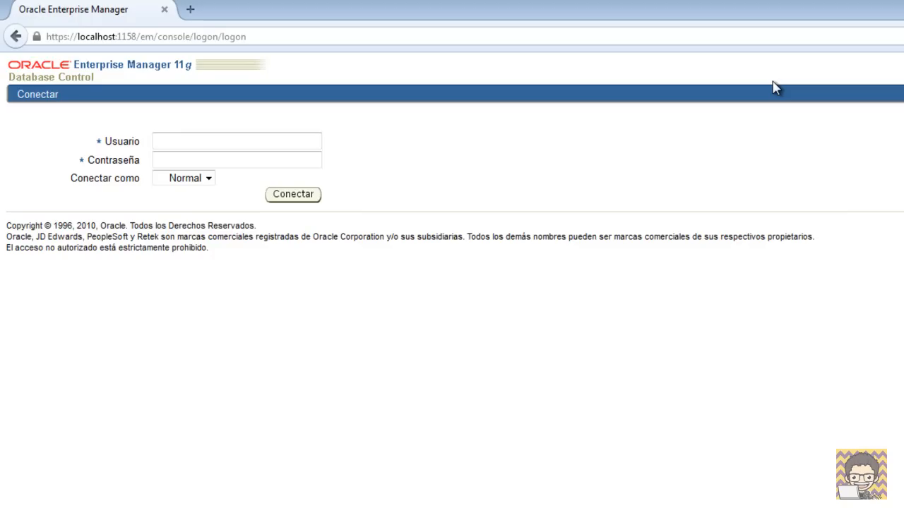
Step: Attempt the Enterprise Manager login with username 'sytem' and the password, dismissing the save-password prompt
type("sytem")
key("Tab")
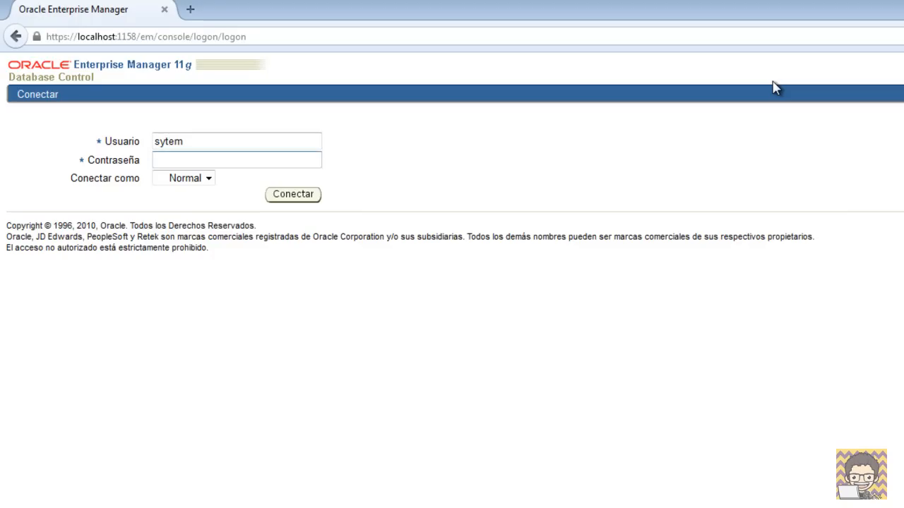
type("1234")
left_click(314, 196)
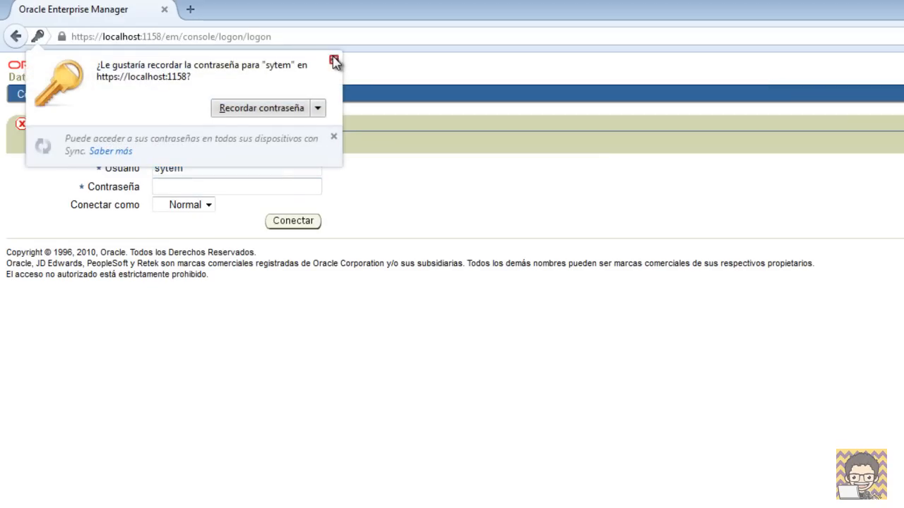
left_click(334, 60)
Step: Correct the username to 'system', re-enter the password, sign in and dismiss the save-password prompt
left_click(188, 170)
left_click(165, 170)
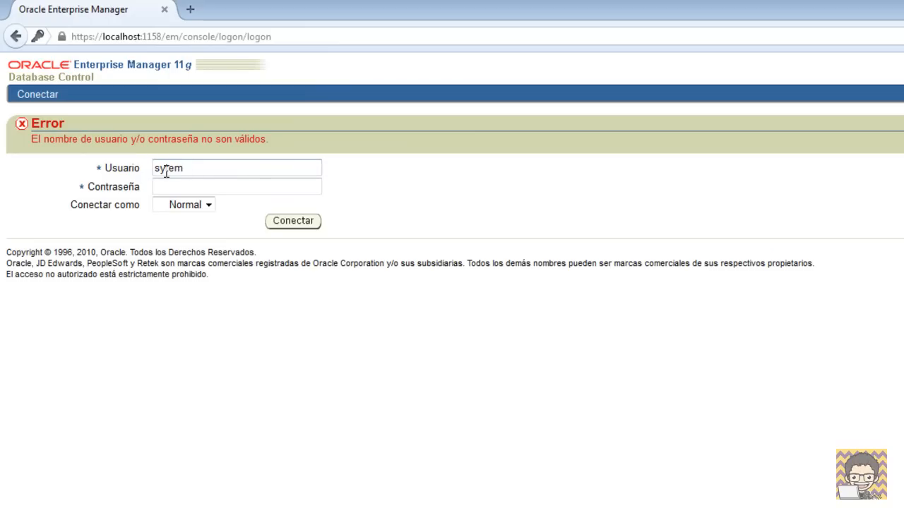
type("s")
left_click(220, 187)
type("1234")
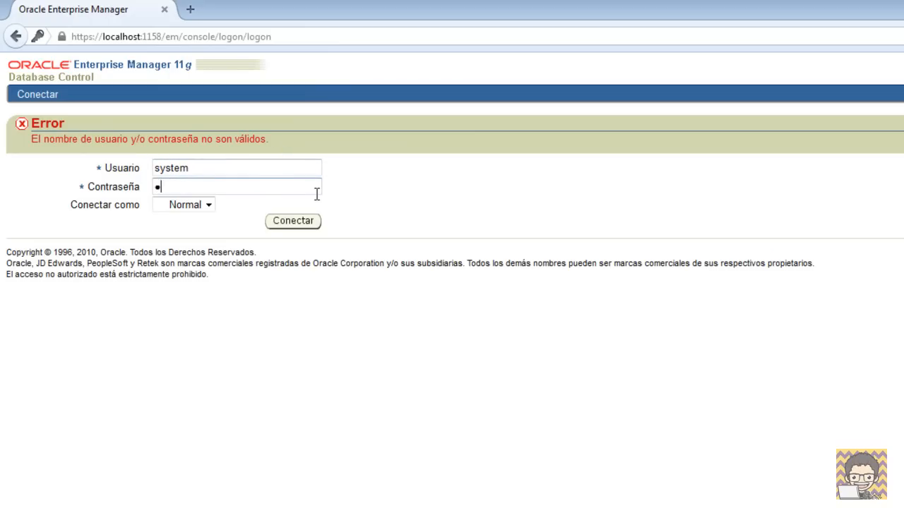
left_click(308, 225)
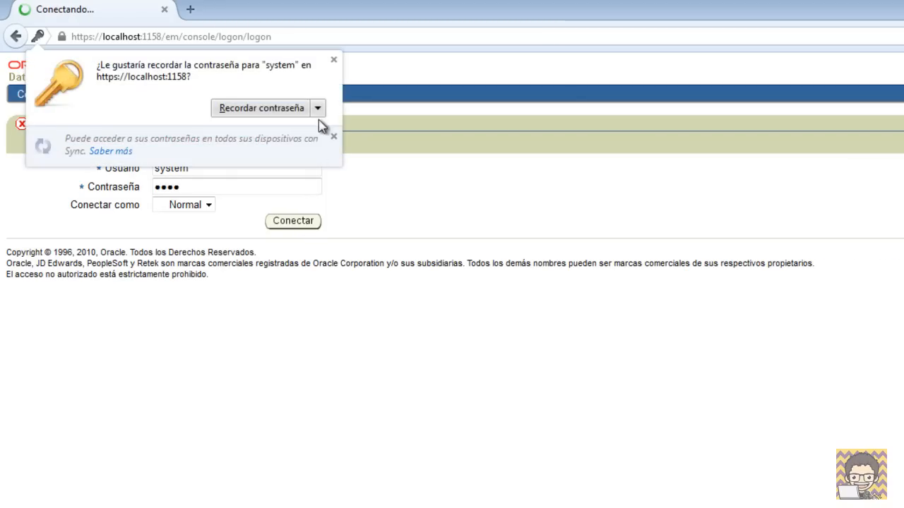
left_click(333, 60)
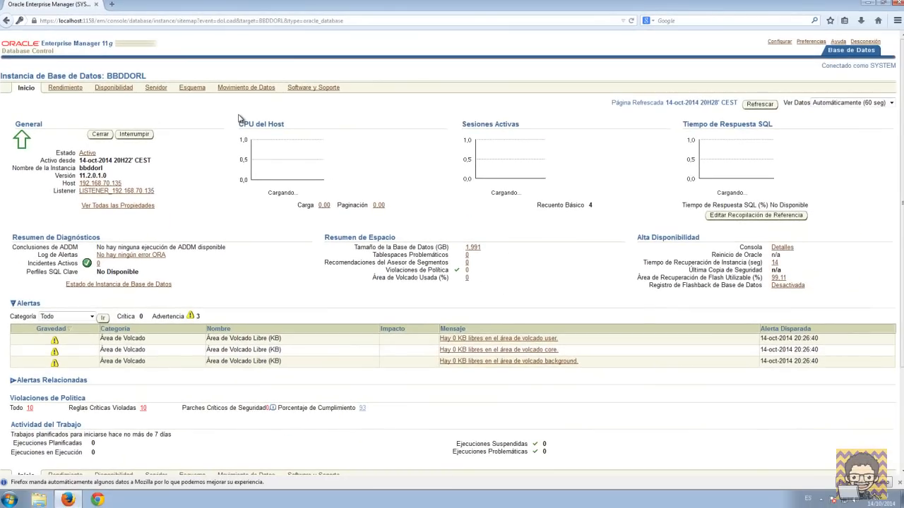
Step: Scroll through the BBDDORL instance Inicio page, then close Firefox
scroll(556, 237, "down", 3)
scroll(556, 237, "up", 3)
scroll(361, 271, "down", 3)
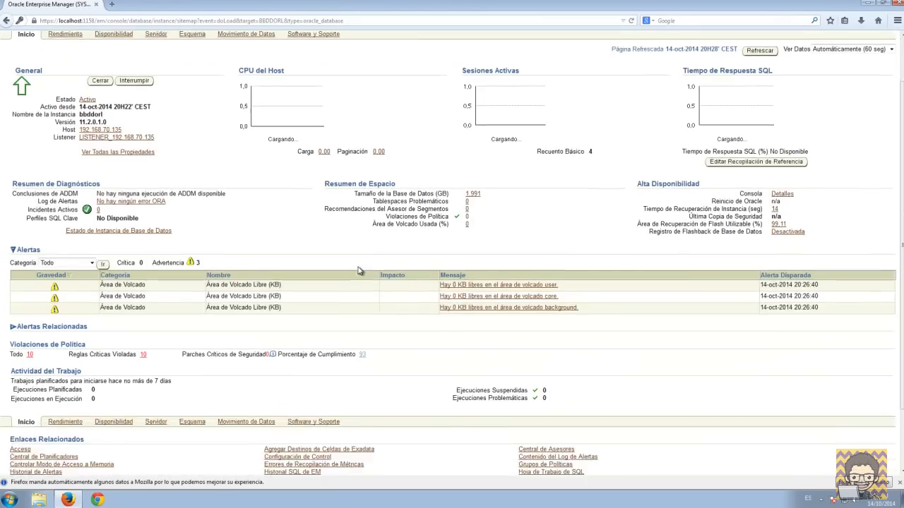
scroll(641, 340, "up", 3)
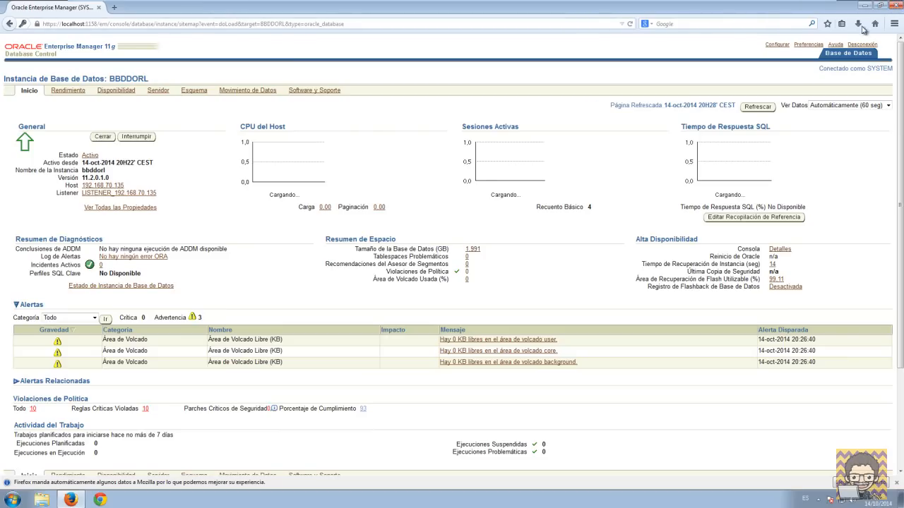
left_click(896, 6)
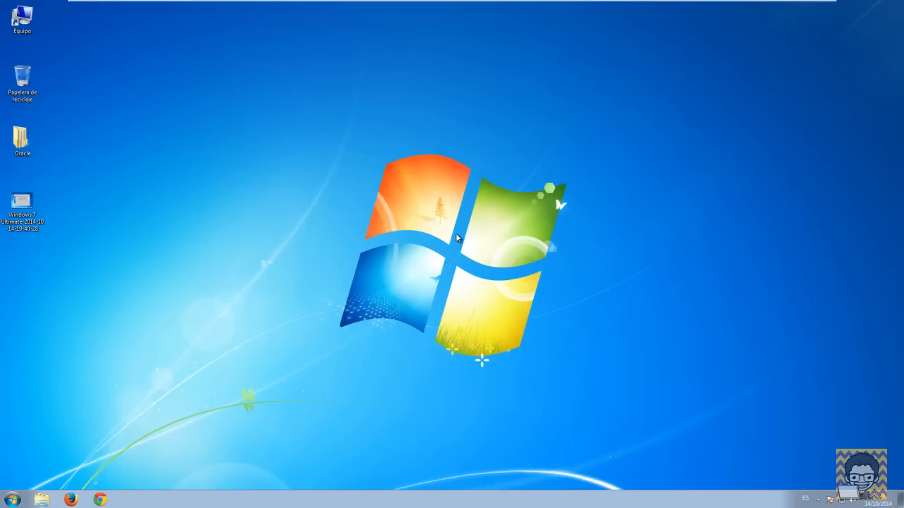